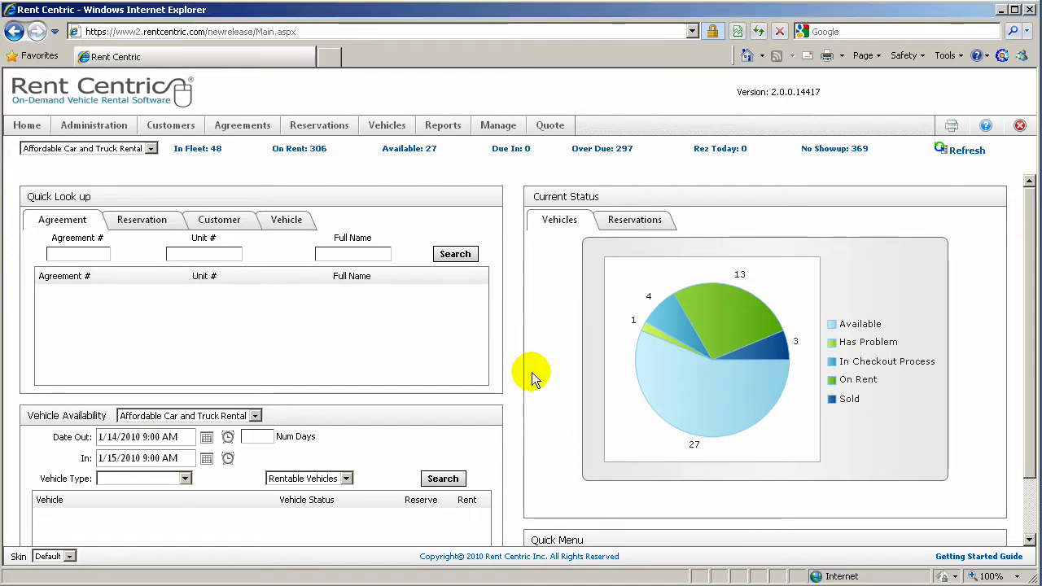
# Scroll the dashboard down and back up to find the Quick Menu's Rent Now option
pyautogui.scroll(-2, 532, 372)
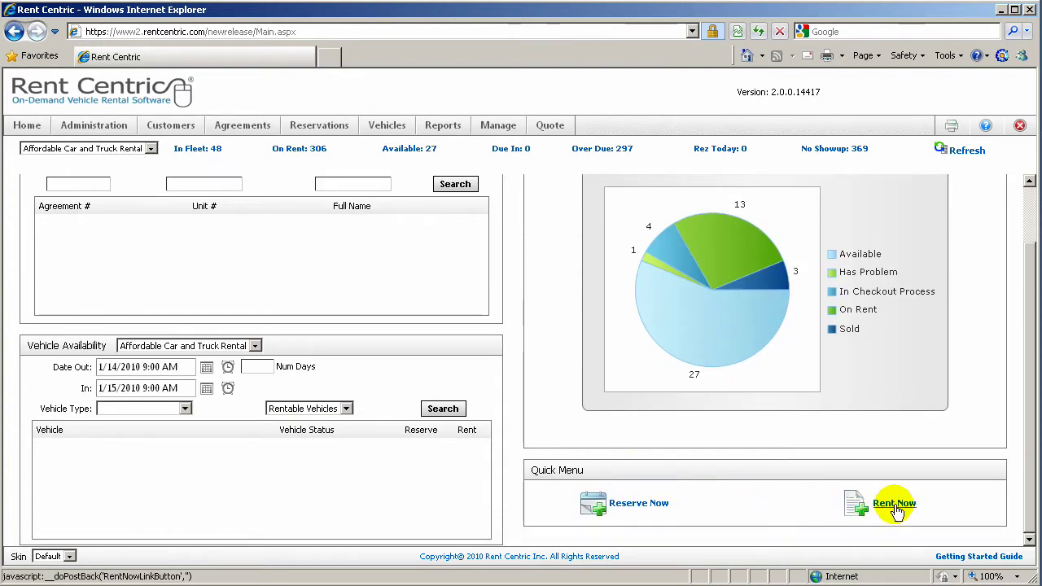
pyautogui.scroll(2, 612, 384)
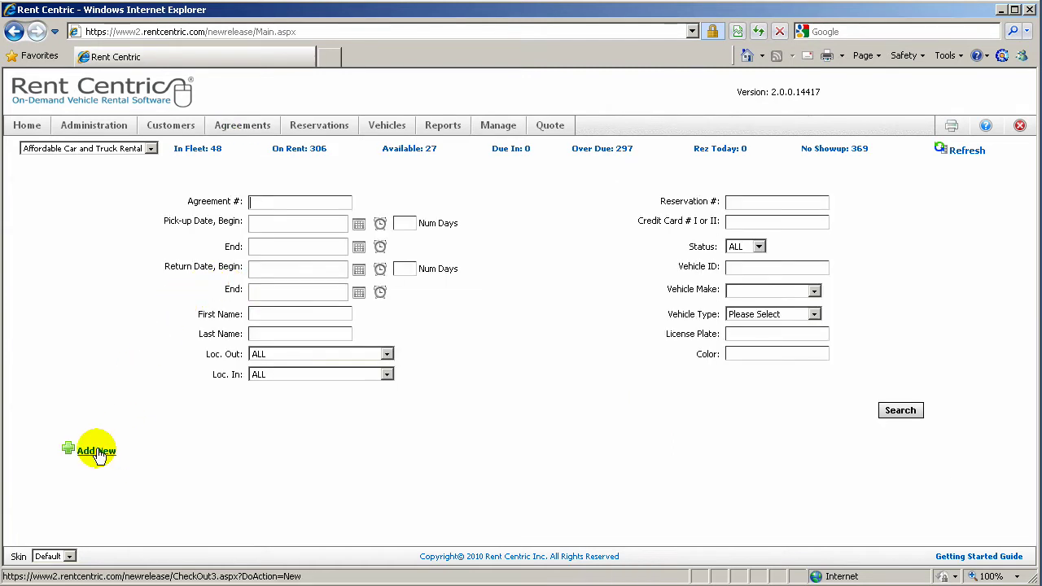
# Start a new agreement via Rent Now and Add New to reach the empty Primary Driver form
pyautogui.click(96, 454)
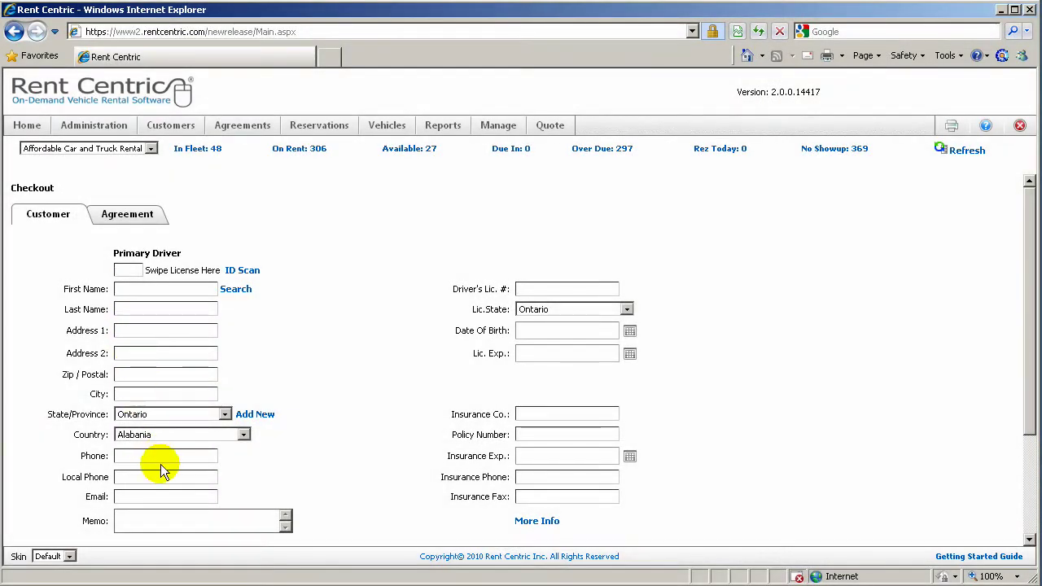
pyautogui.click(241, 272)
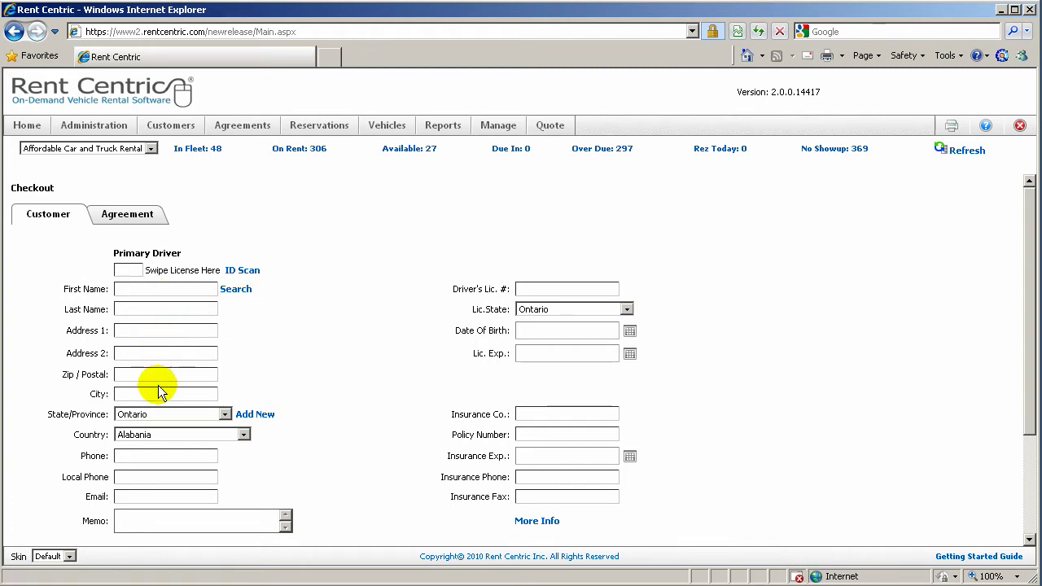
# Search customers by the driver's first name and fill the primary driver from the first match
pyautogui.click(230, 291)
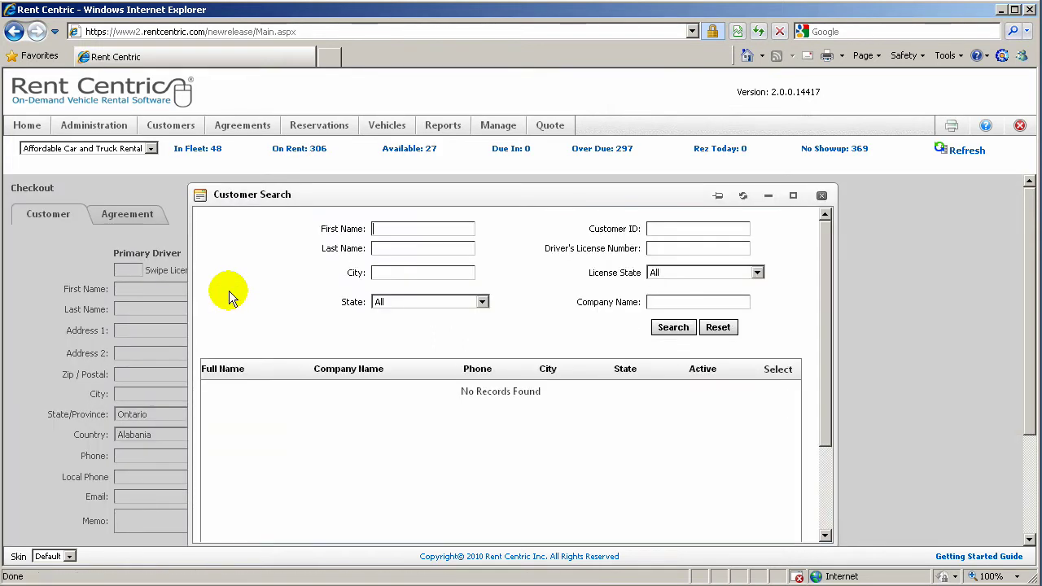
pyautogui.write('john')
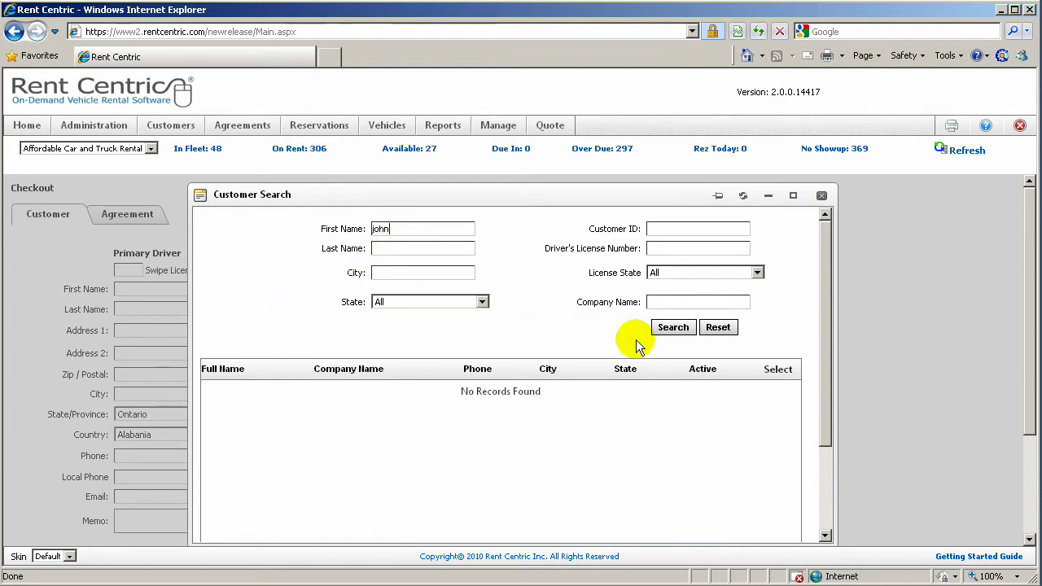
pyautogui.click(676, 329)
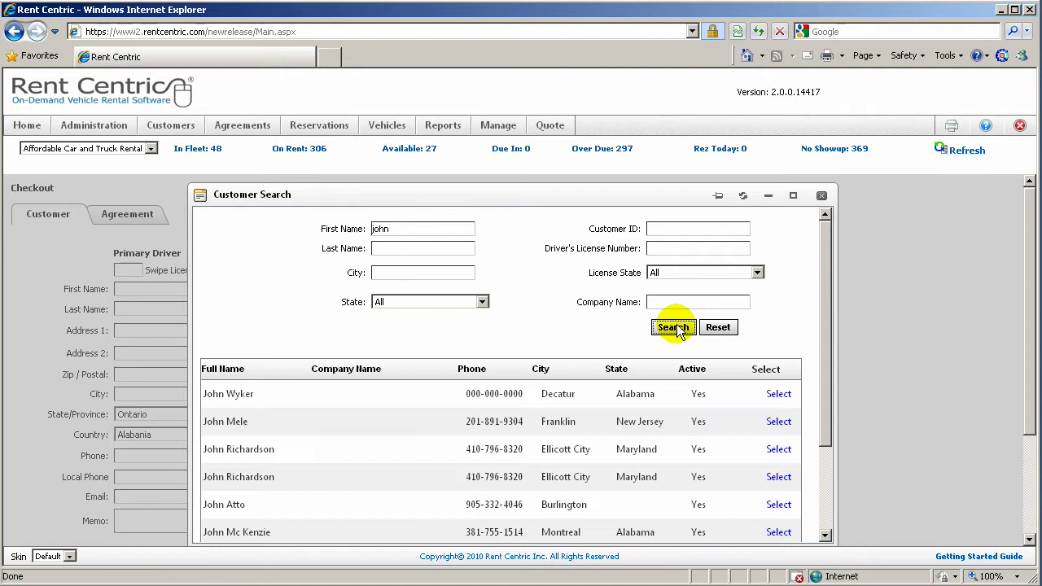
pyautogui.click(779, 395)
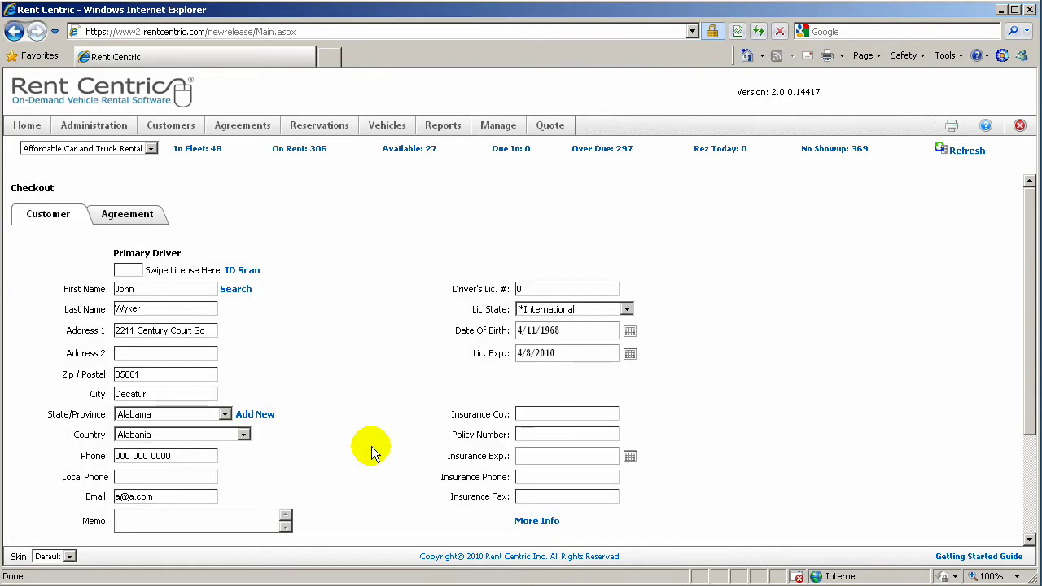
pyautogui.scroll(-1, 371, 446)
pyautogui.scroll(-1, 371, 446)
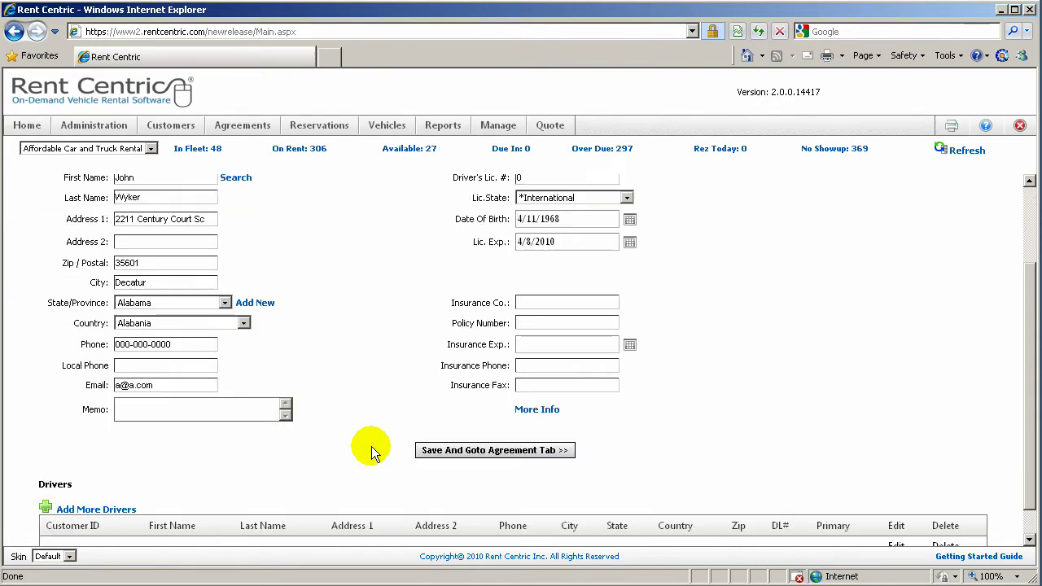
pyautogui.scroll(-1, 221, 470)
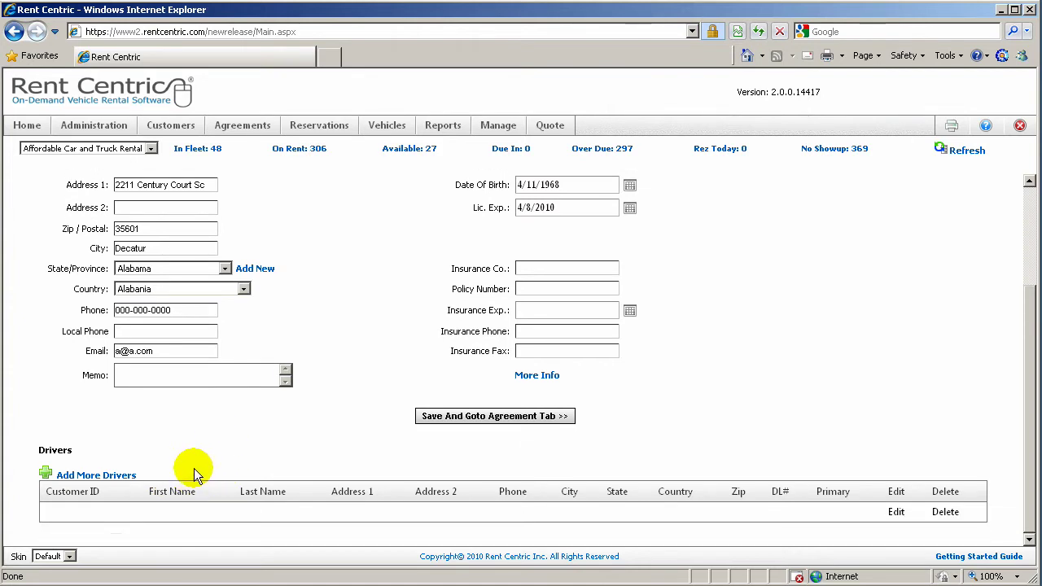
# Add Additional Driver 1 from a first-name customer search, choosing the second matching record
pyautogui.click(110, 477)
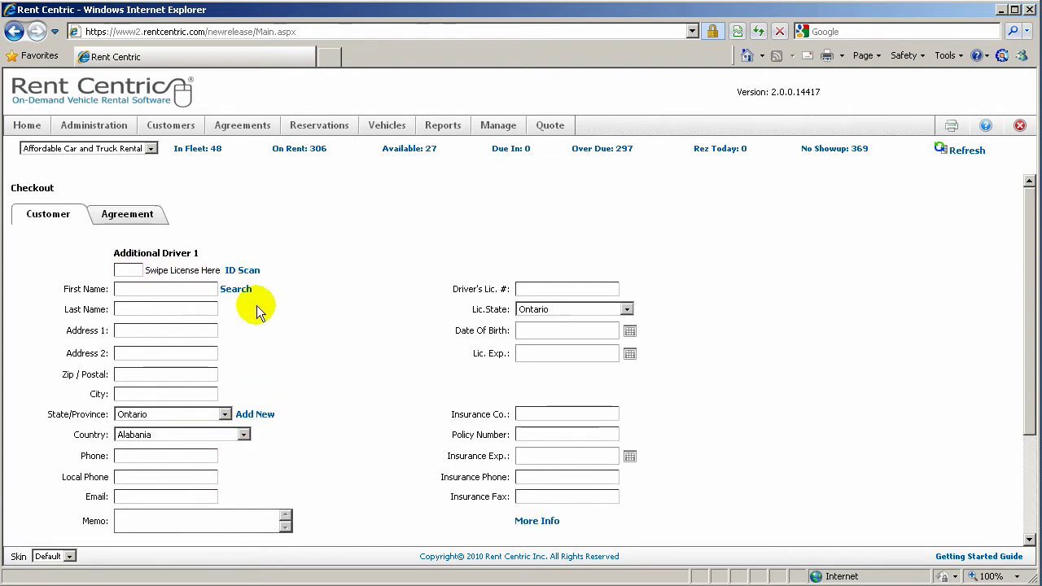
pyautogui.click(235, 289)
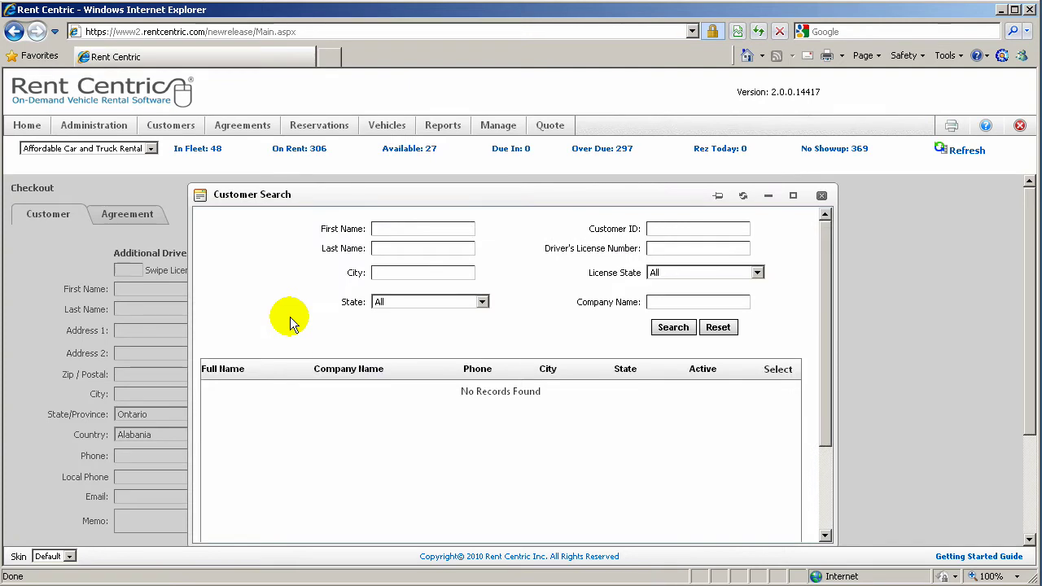
pyautogui.write('bill')
pyautogui.click(669, 326)
pyautogui.moveTo(419, 235); pyautogui.dragTo(363, 226)
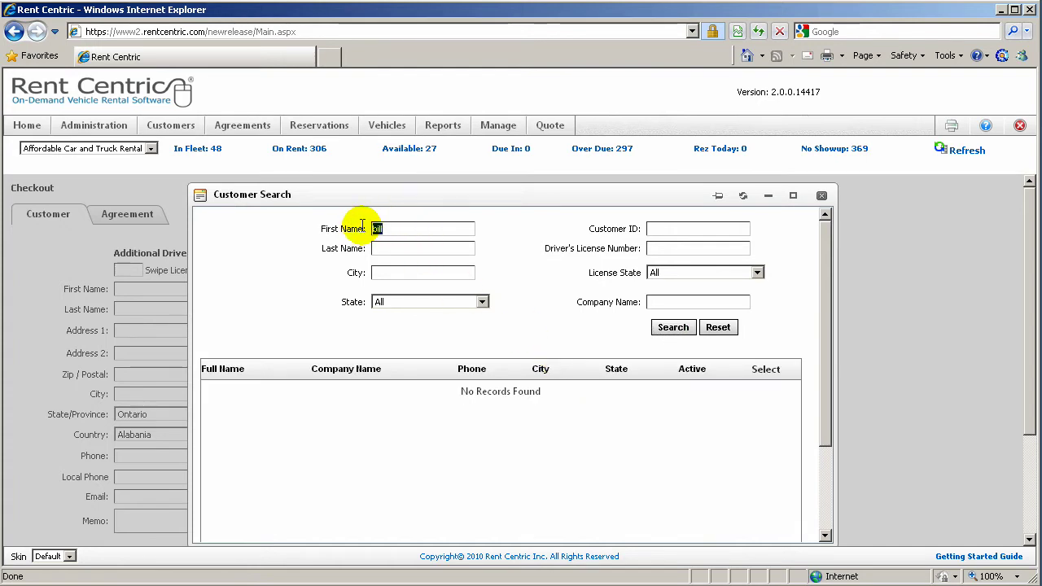
pyautogui.write('john')
pyautogui.press('Return')
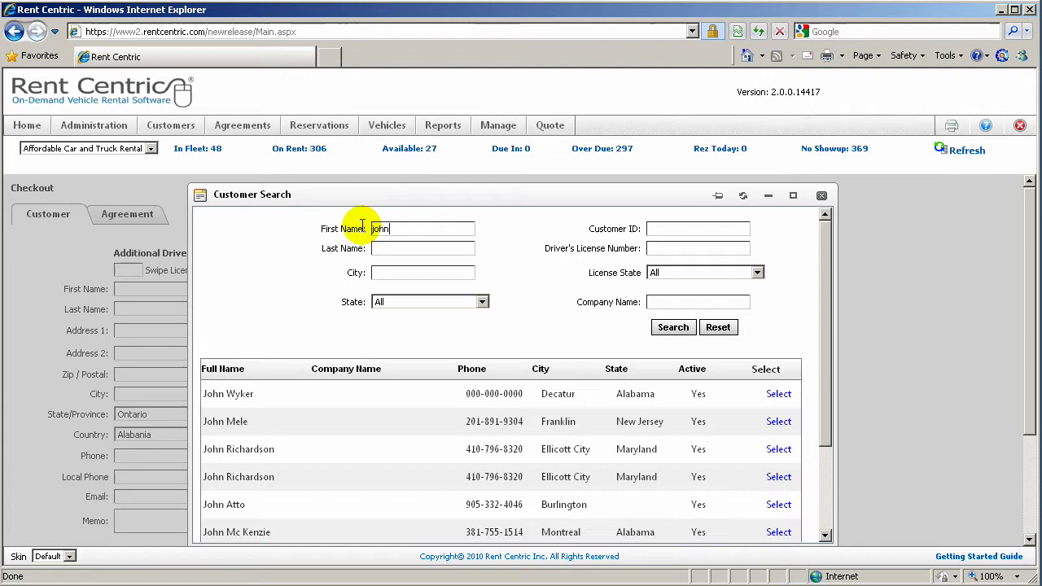
pyautogui.click(778, 422)
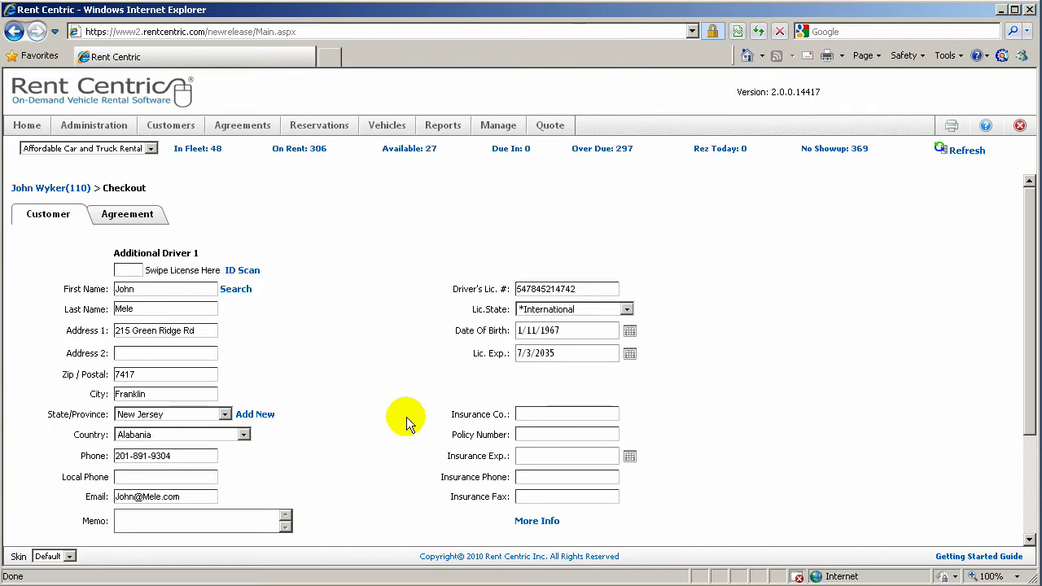
# Pick January 15, 1970 in the calendar as Additional Driver 1's date of birth
pyautogui.scroll(-1, 406, 417)
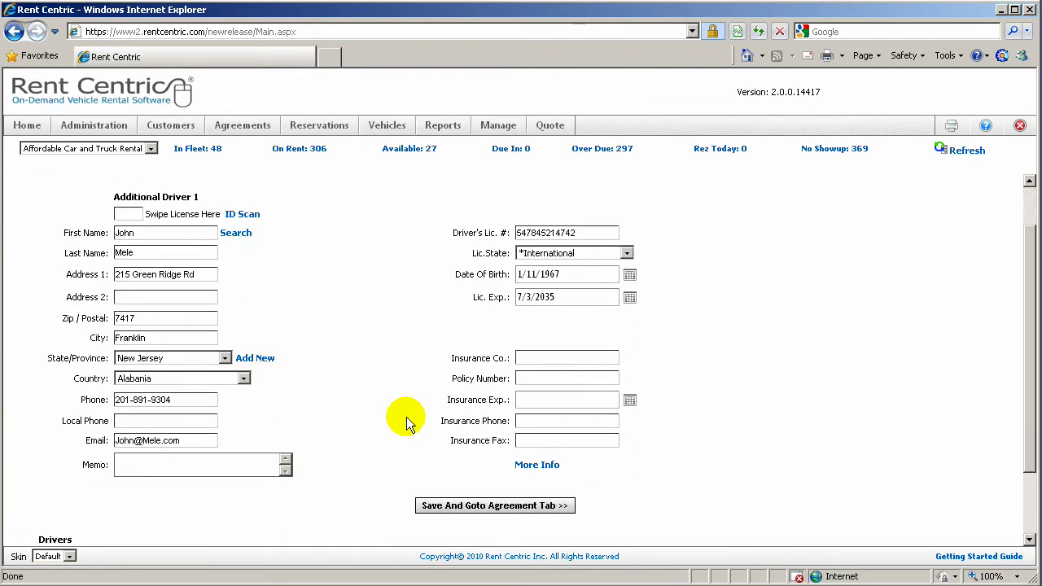
pyautogui.scroll(-1, 406, 421)
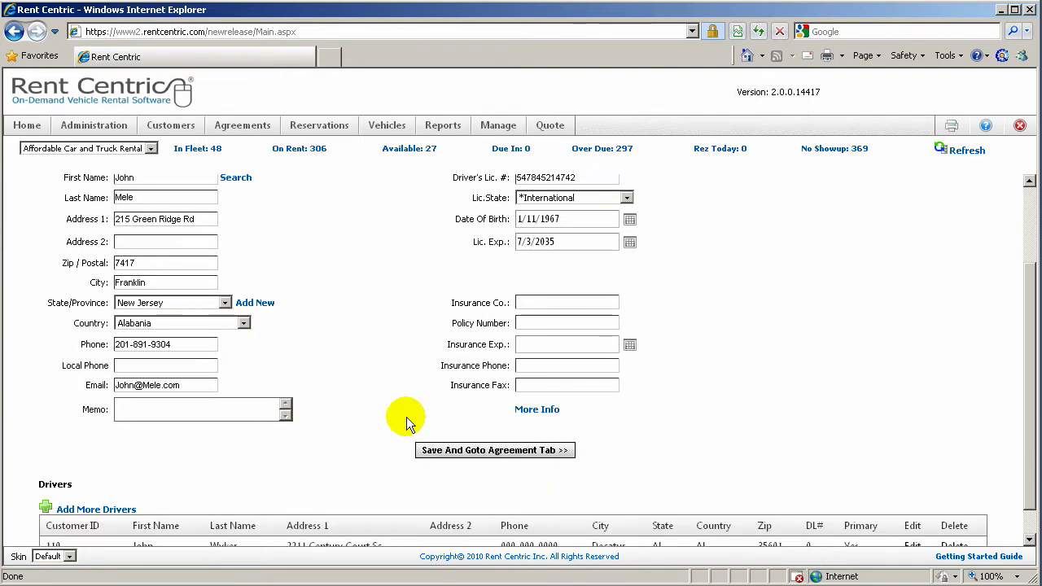
pyautogui.scroll(1, 407, 417)
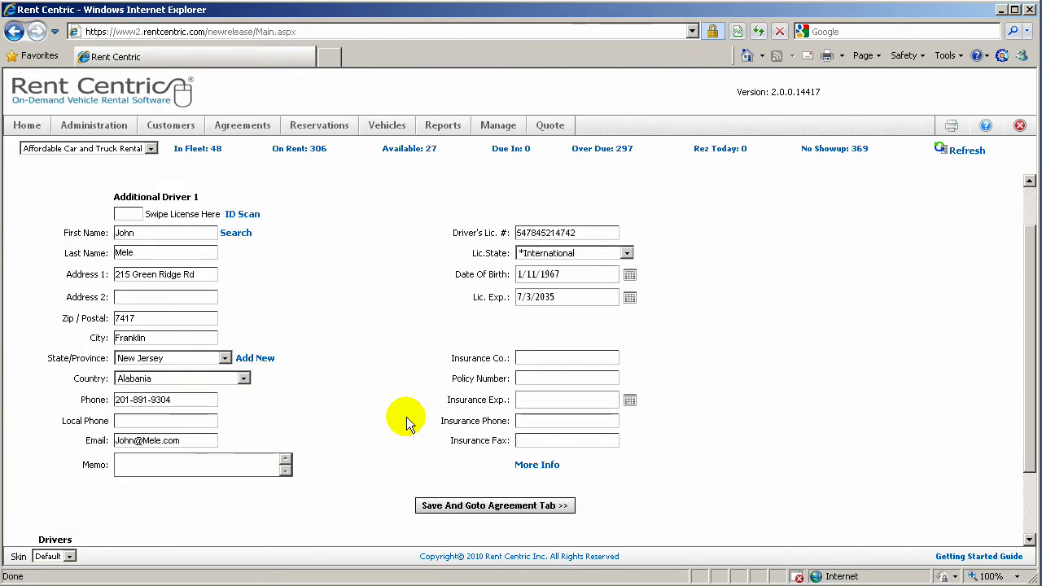
pyautogui.click(630, 277)
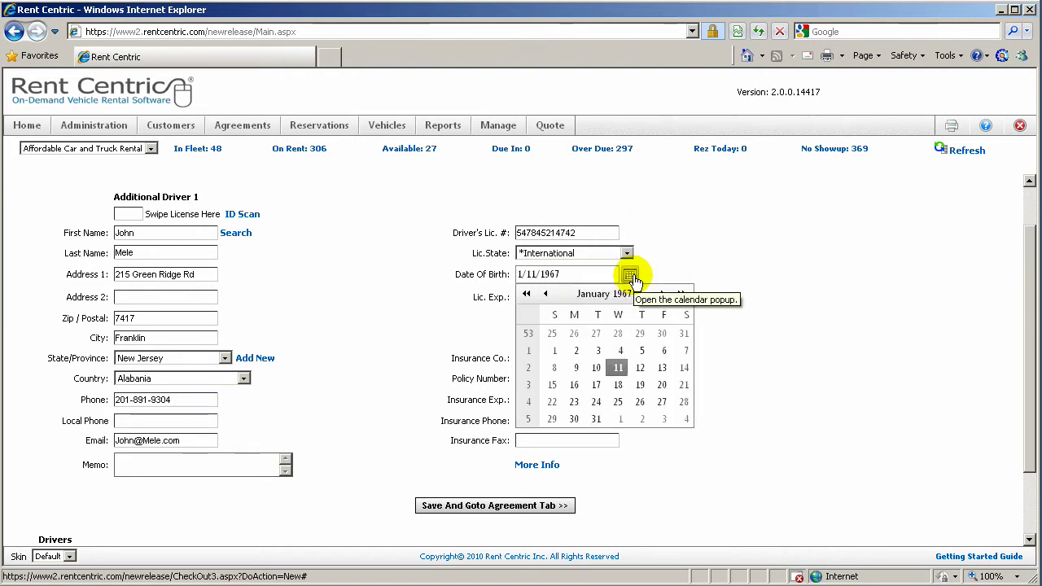
pyautogui.click(632, 279)
pyautogui.click(630, 278)
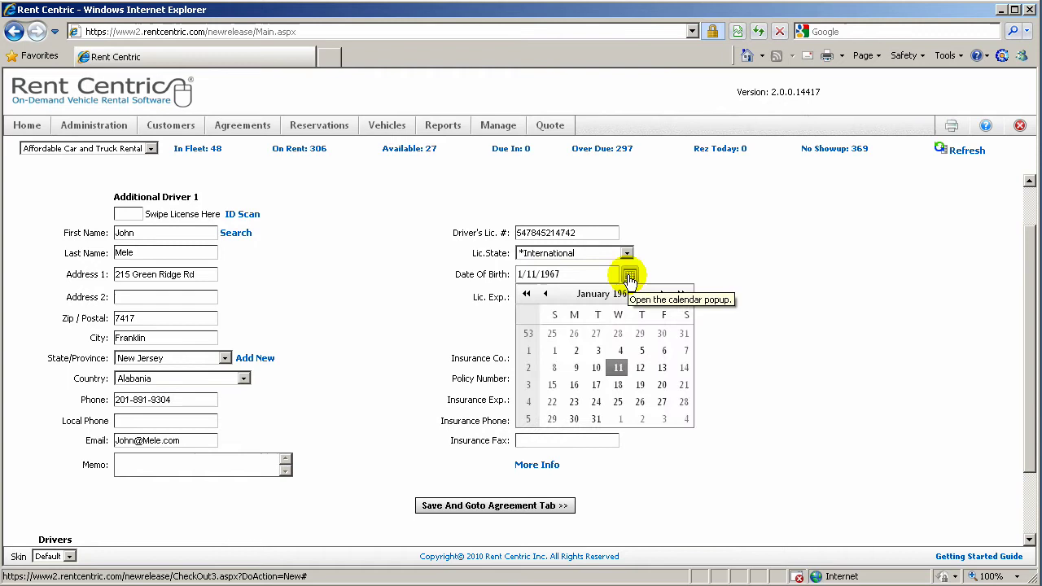
pyautogui.click(618, 295)
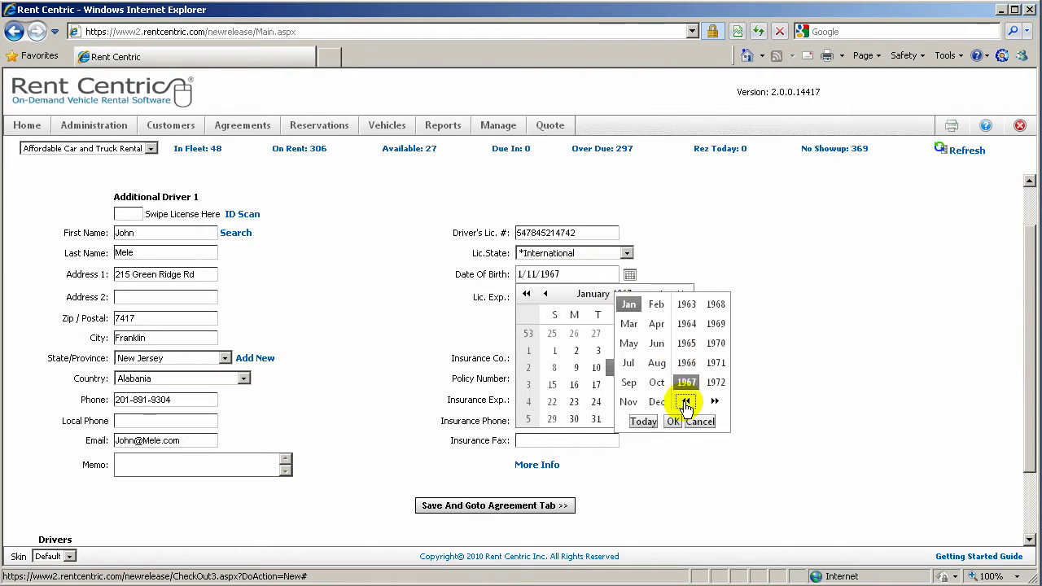
pyautogui.click(686, 401)
pyautogui.click(715, 402)
pyautogui.click(716, 344)
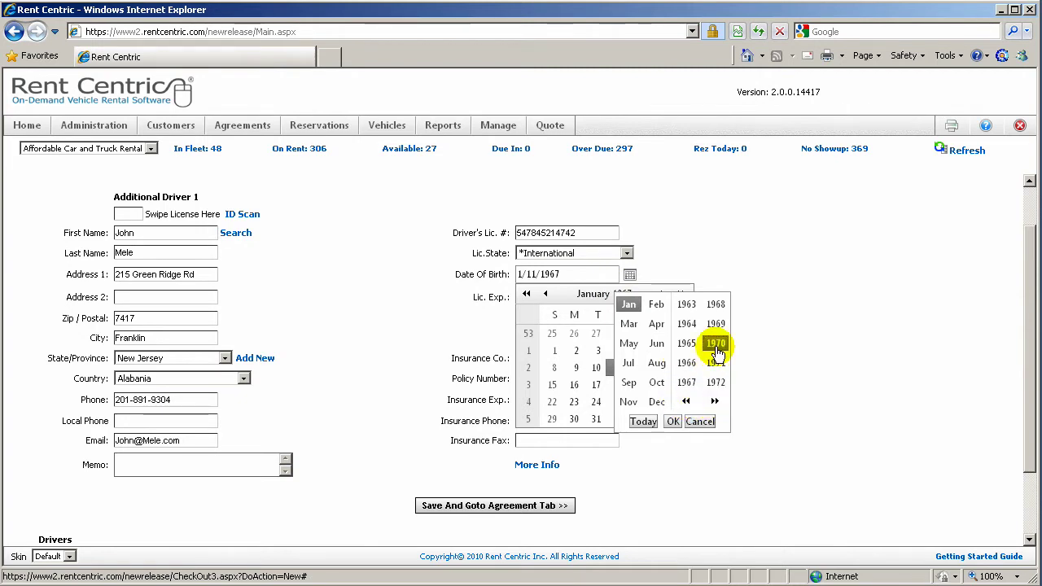
pyautogui.click(672, 422)
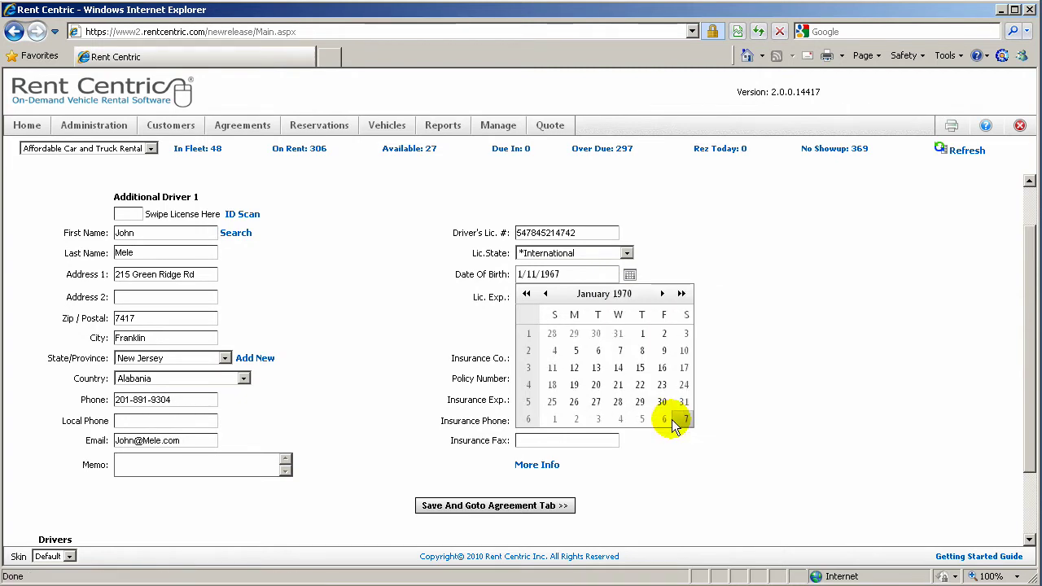
pyautogui.click(640, 367)
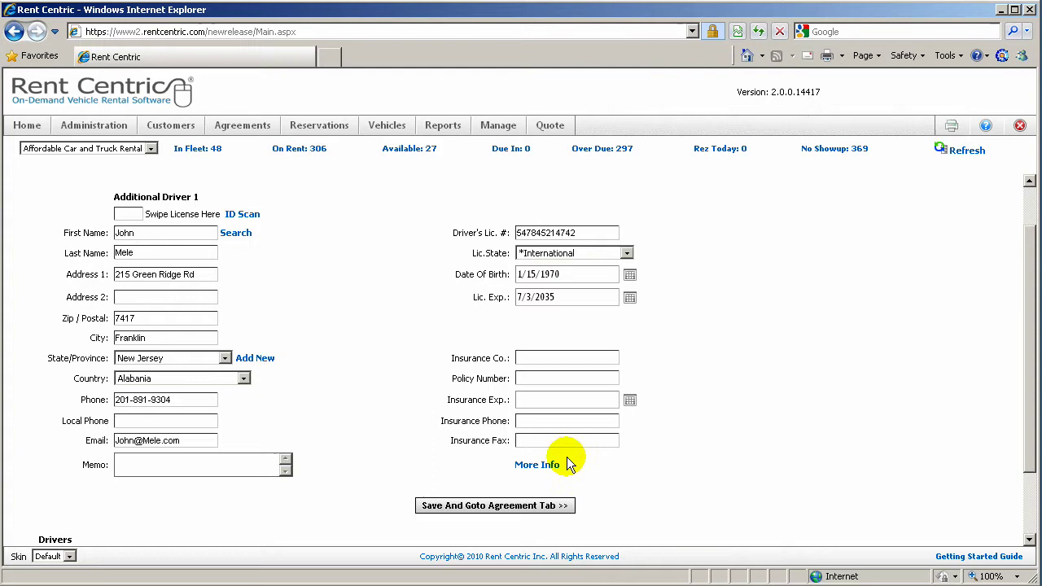
# Close the More Info popup and scroll down to the Drivers table
pyautogui.click(538, 465)
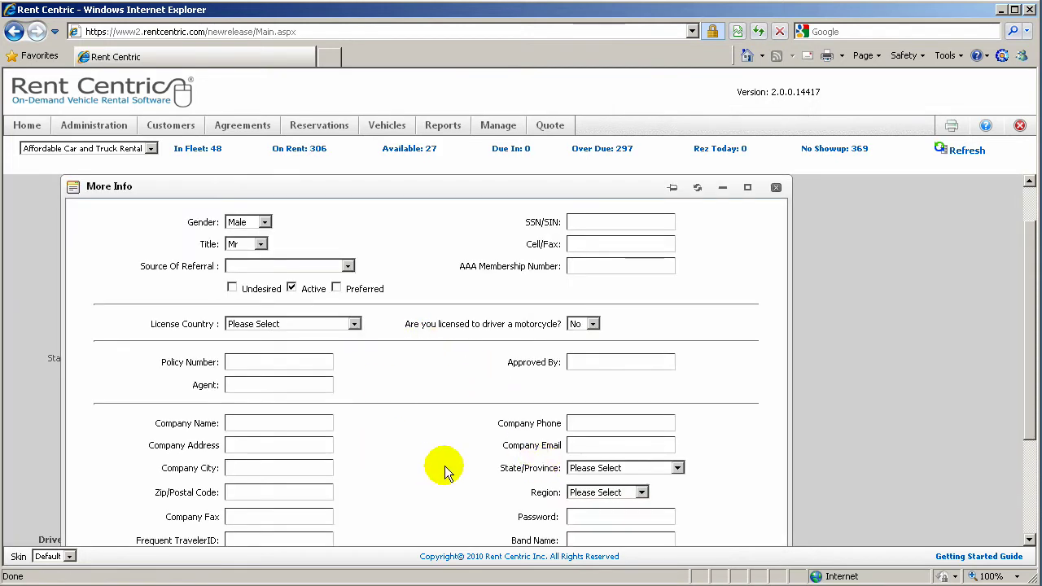
pyautogui.scroll(-2, 445, 468)
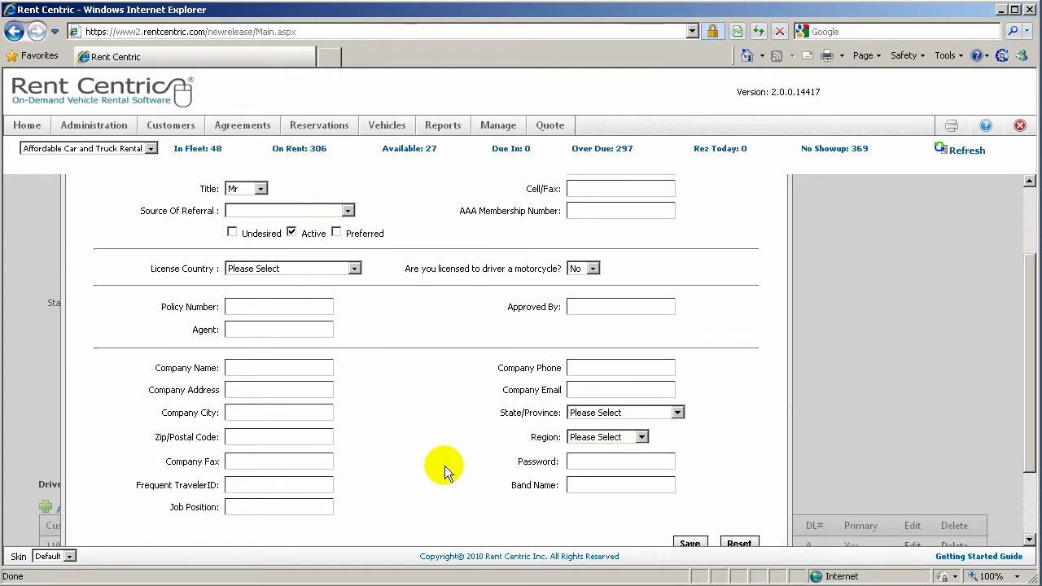
pyautogui.scroll(2, 445, 468)
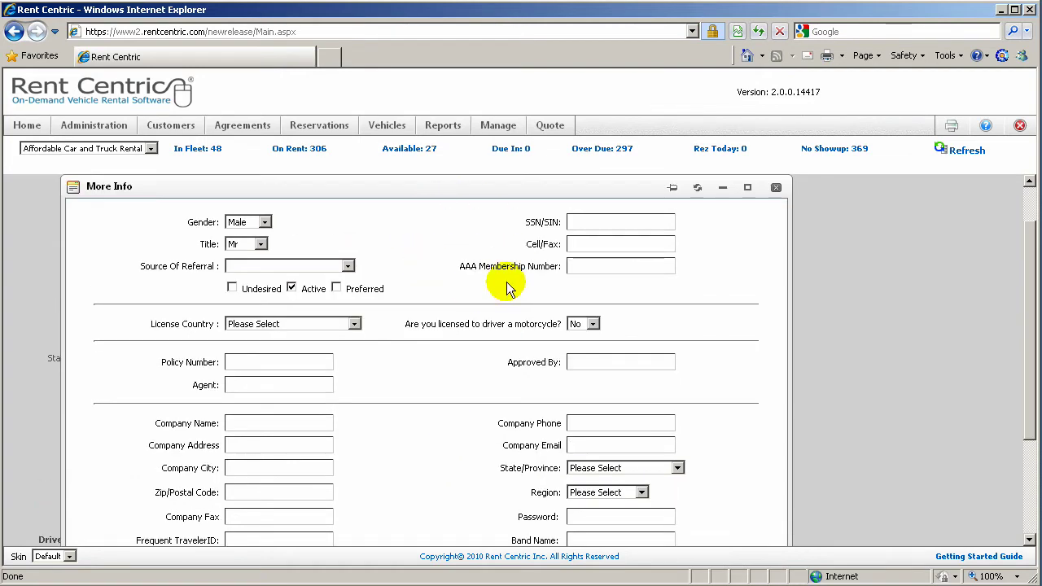
pyautogui.click(777, 187)
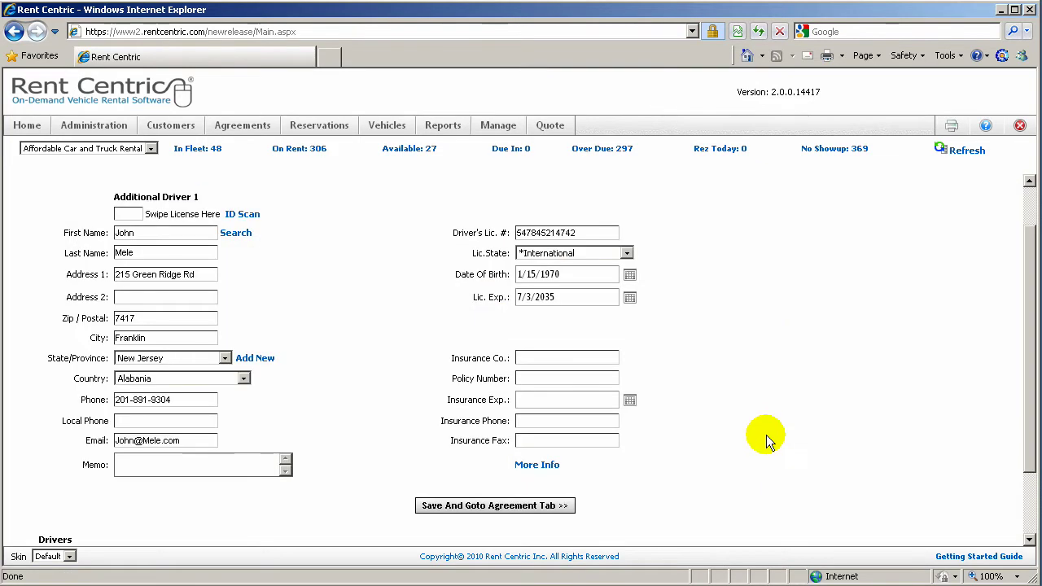
pyautogui.scroll(-3, 766, 435)
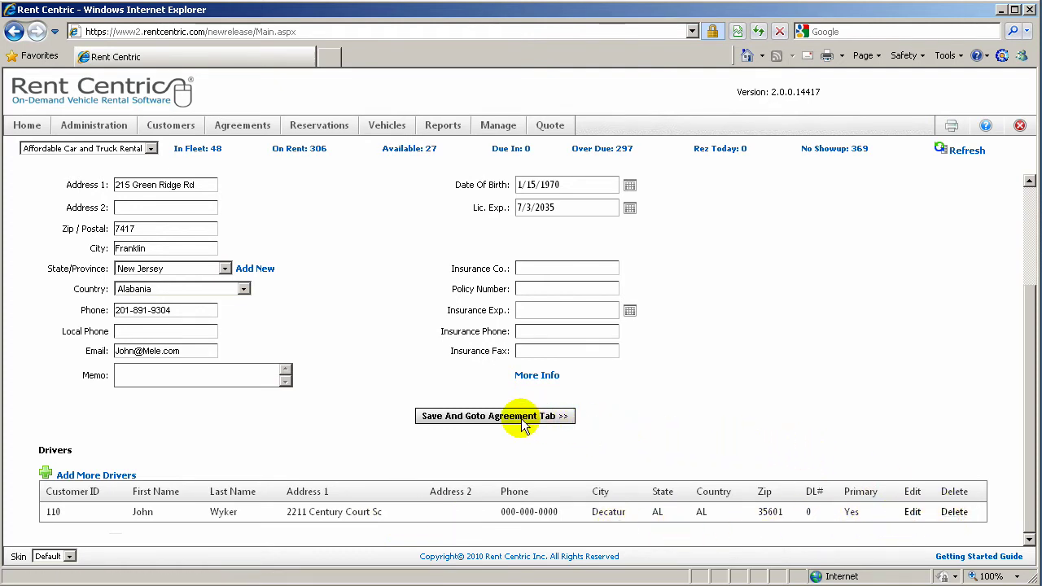
# Save the driver, move to the agreement, and enter 3 rental days
pyautogui.click(481, 416)
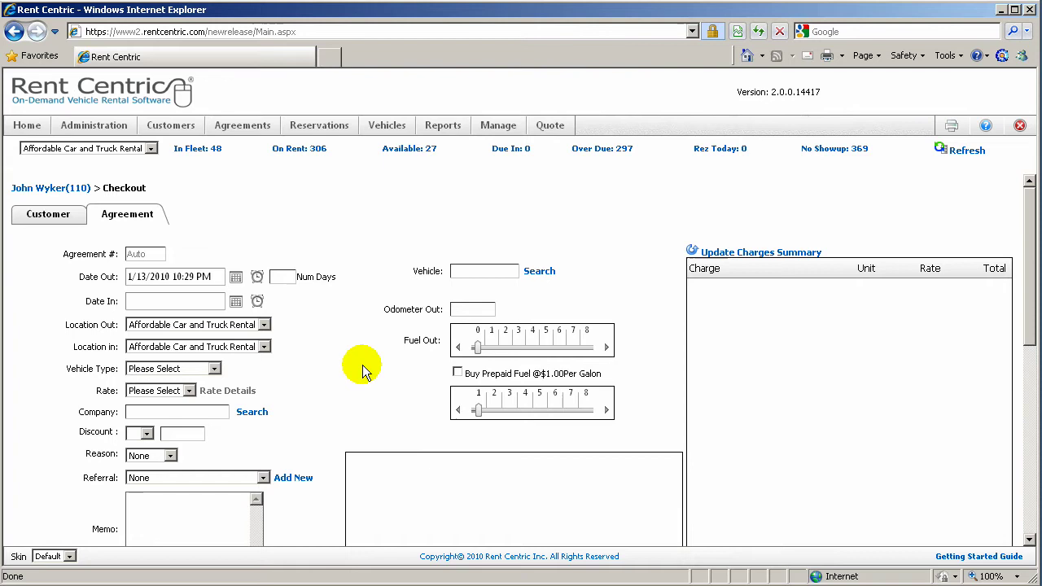
pyautogui.doubleClick(147, 254)
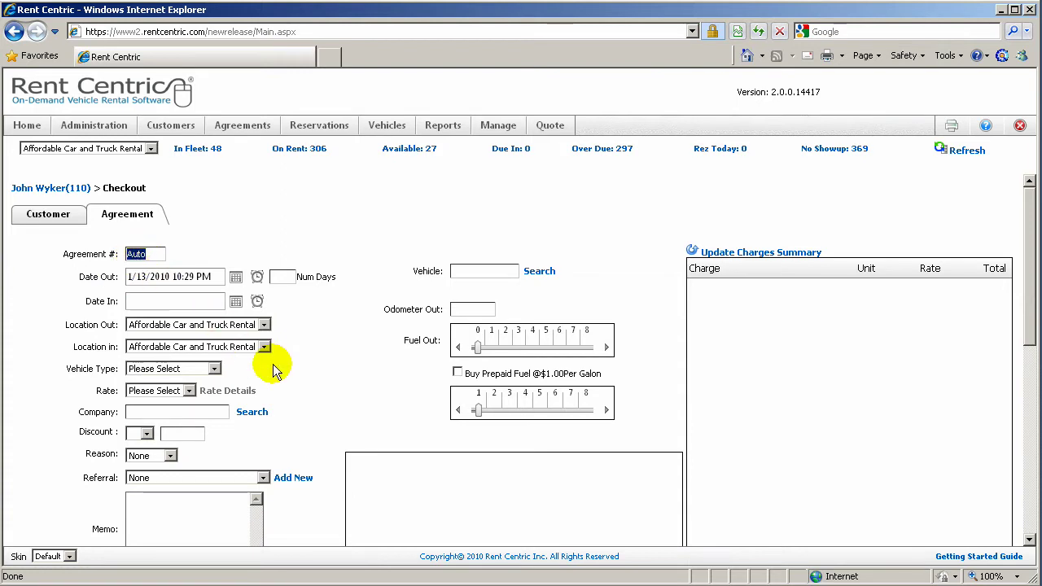
pyautogui.click(286, 276)
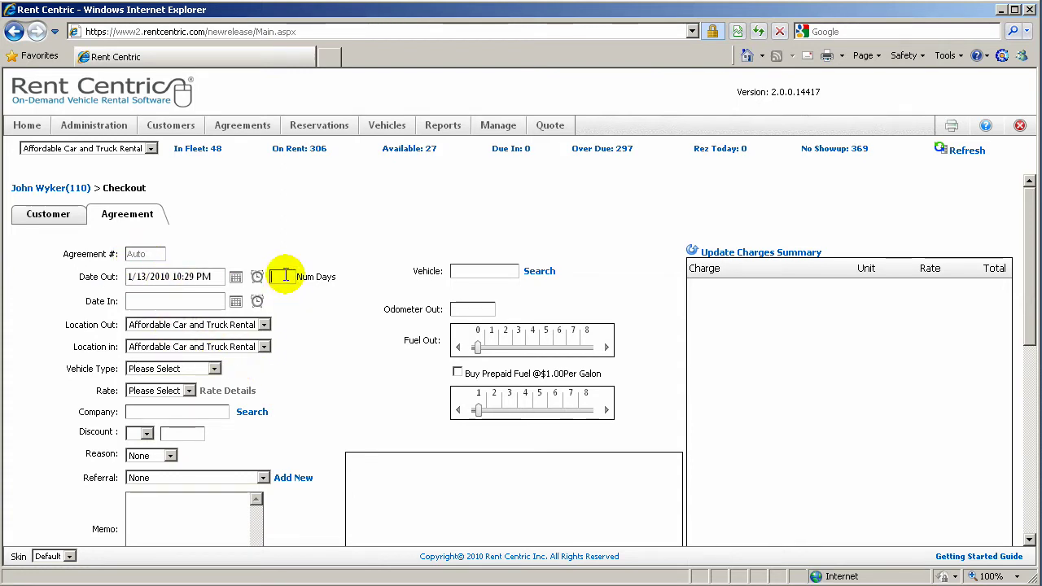
pyautogui.write('3')
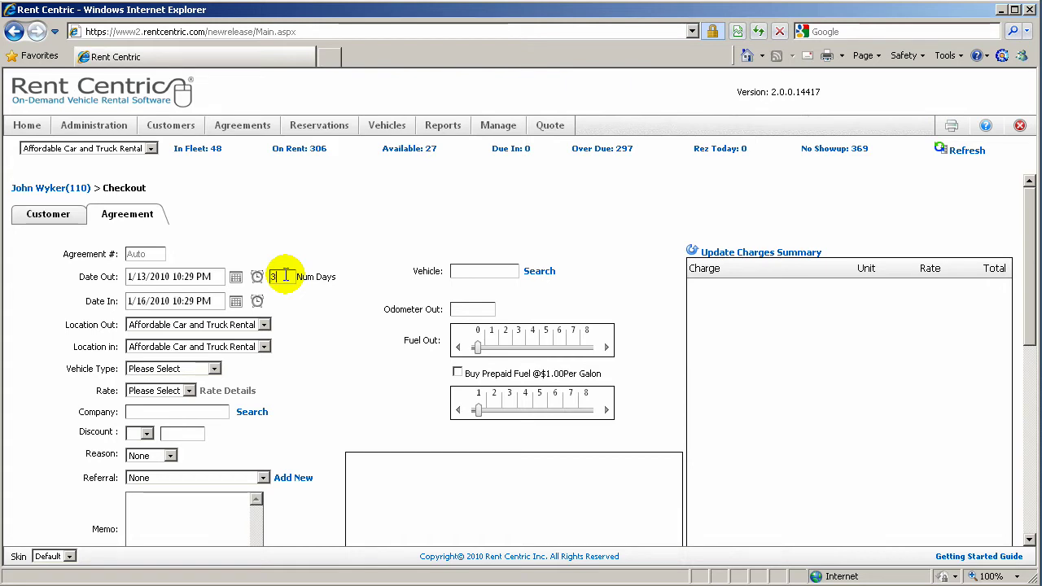
# Choose Intermediate vehicle type and the Daily Special $30.00 daily rate
pyautogui.click(213, 369)
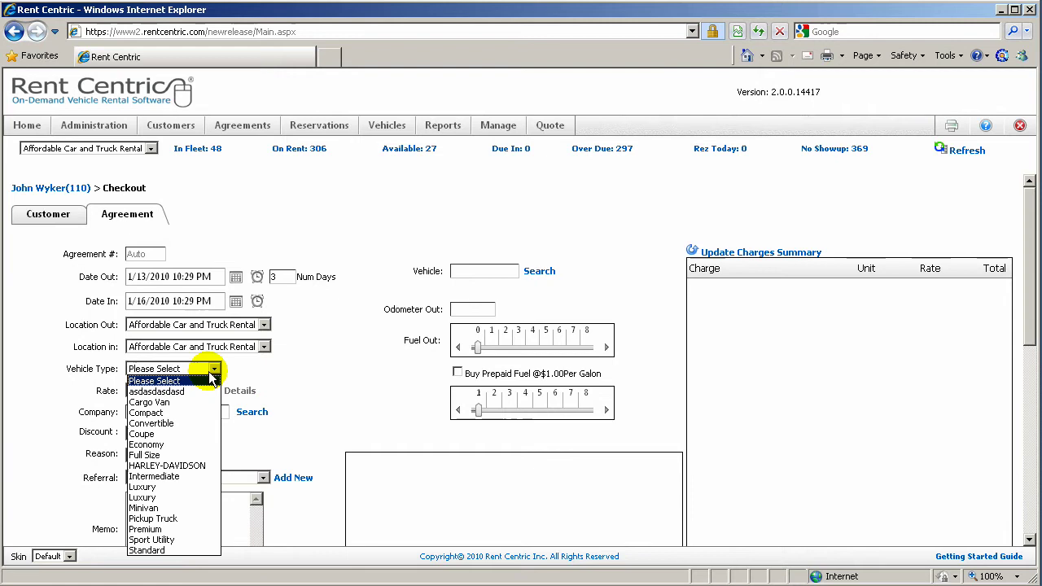
pyautogui.click(163, 476)
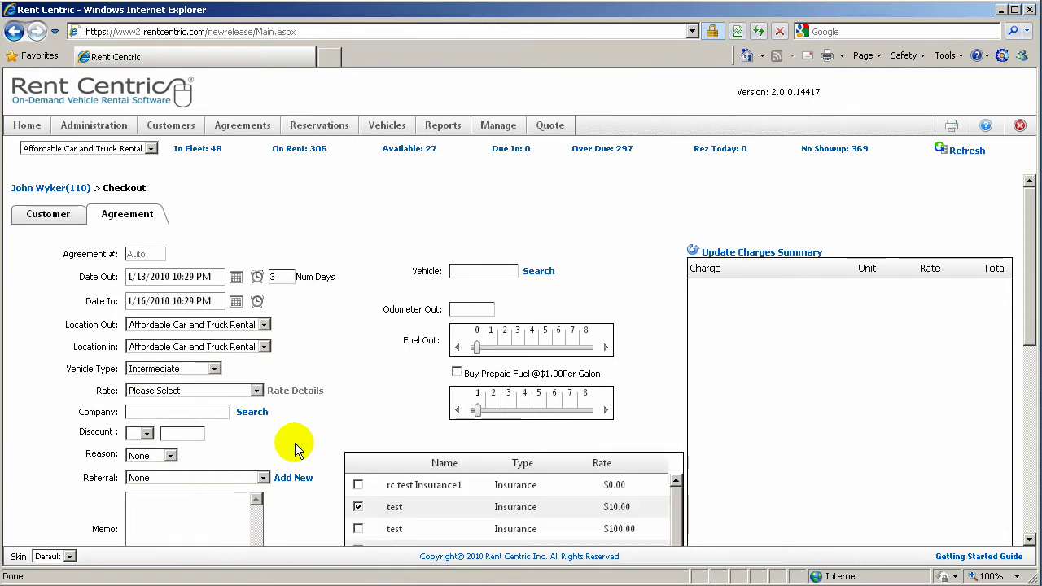
pyautogui.click(256, 391)
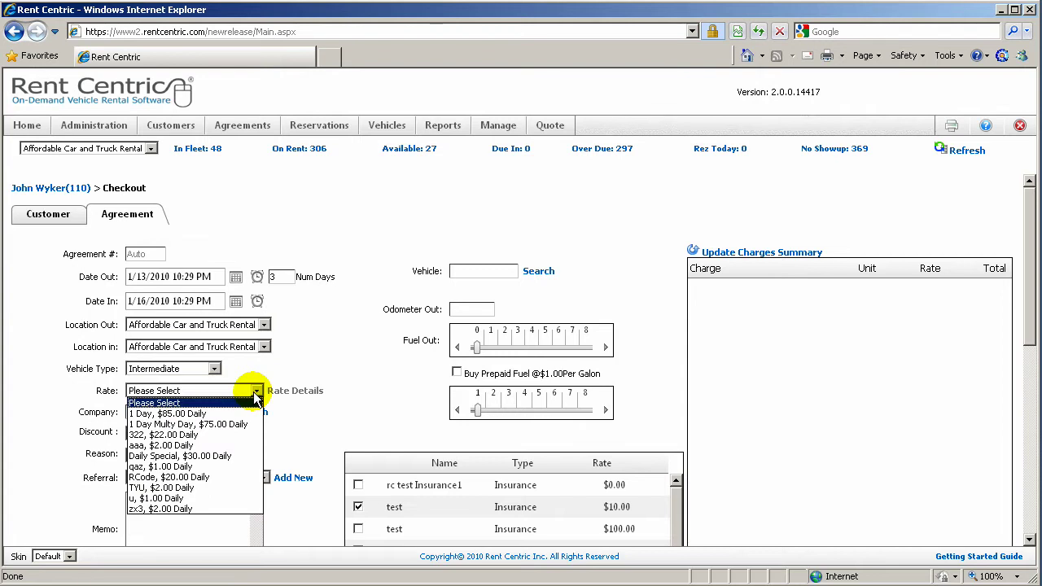
pyautogui.click(220, 456)
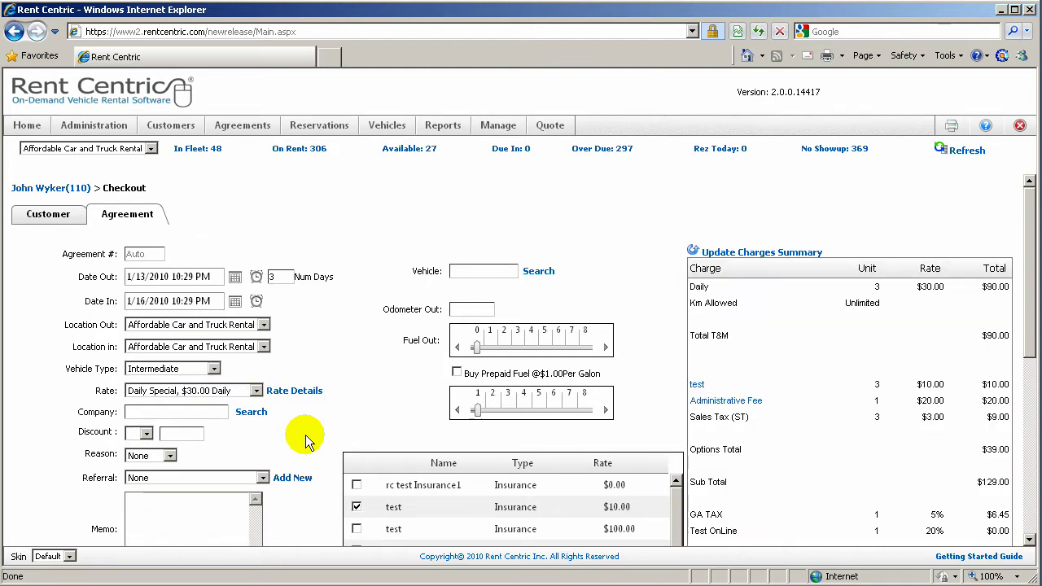
# Change the Daily rate to $25 in Rate Details and save it
pyautogui.click(294, 391)
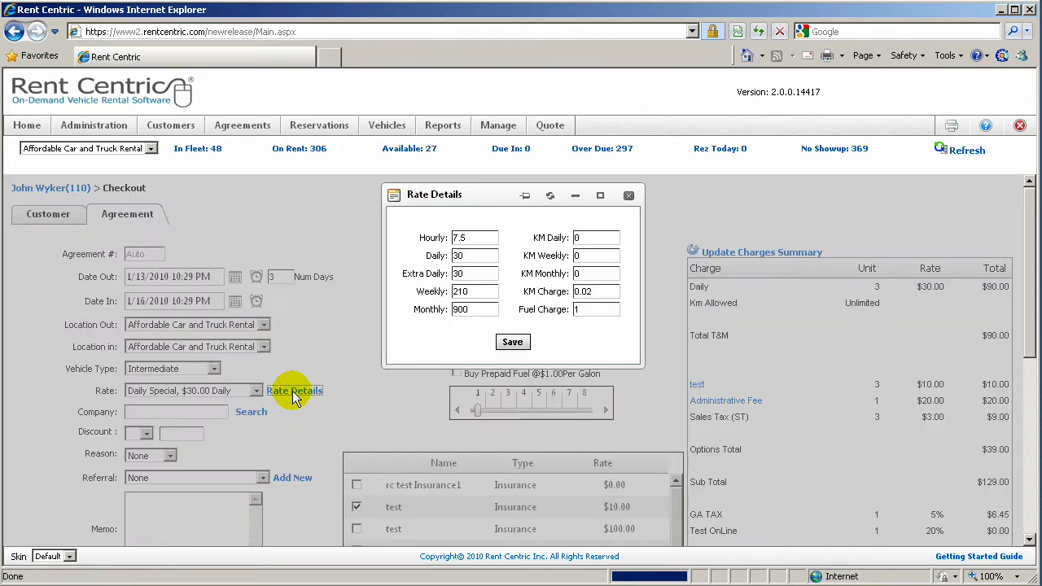
pyautogui.doubleClick(460, 256)
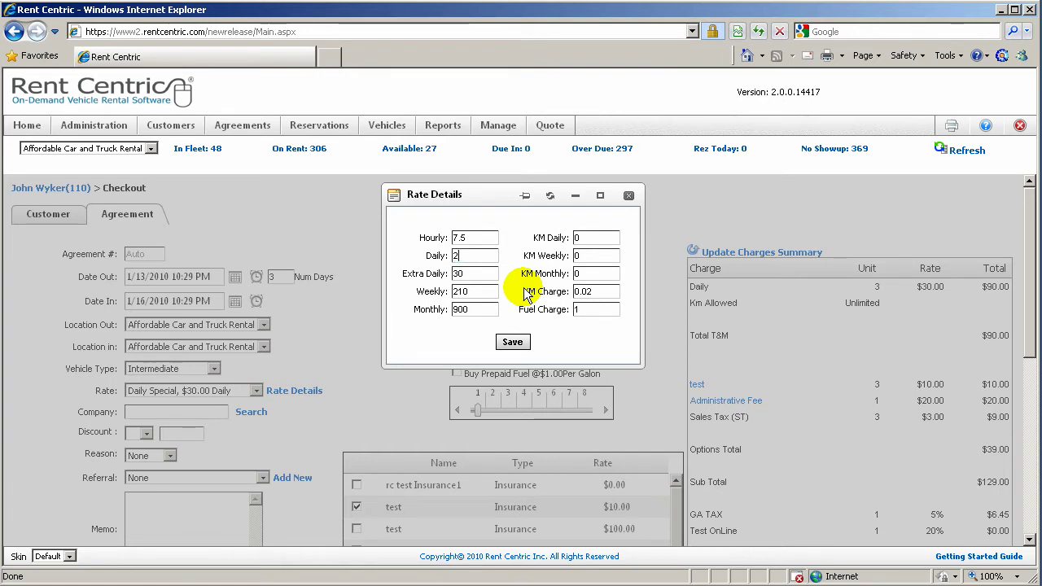
pyautogui.click(514, 343)
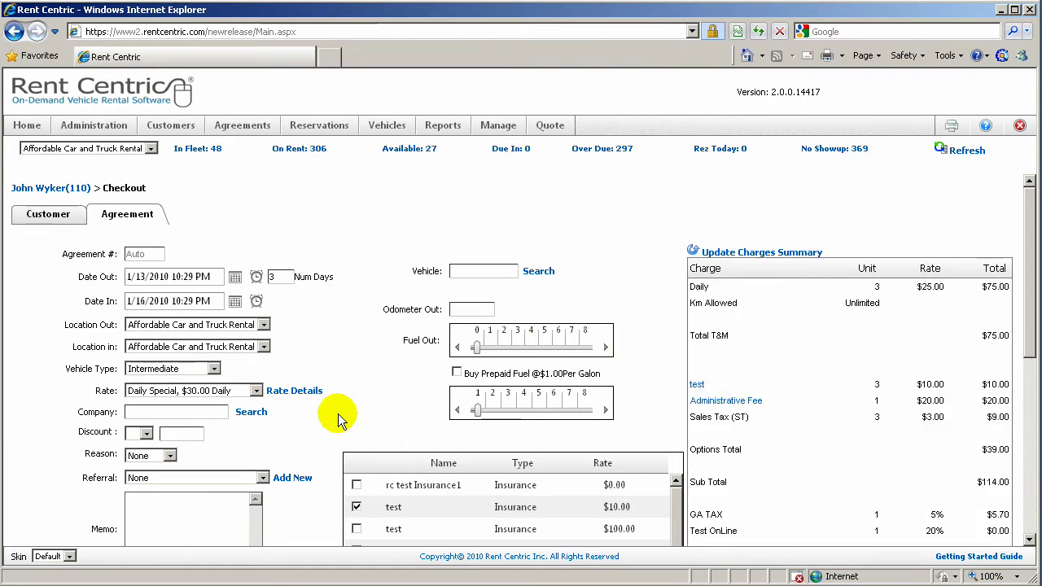
# Open Company Search and close it without selecting a company
pyautogui.click(253, 412)
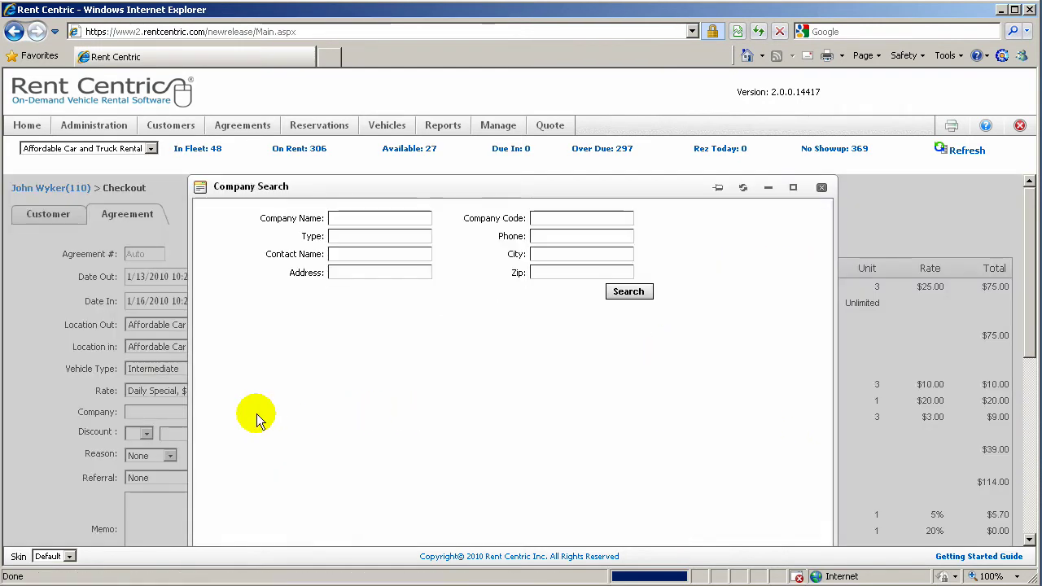
pyautogui.click(343, 221)
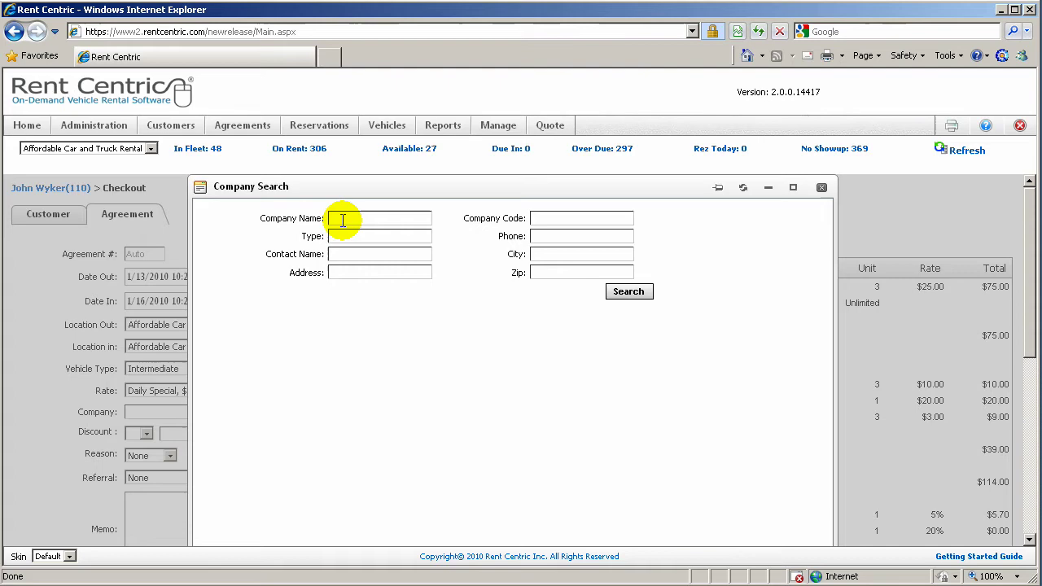
pyautogui.click(822, 188)
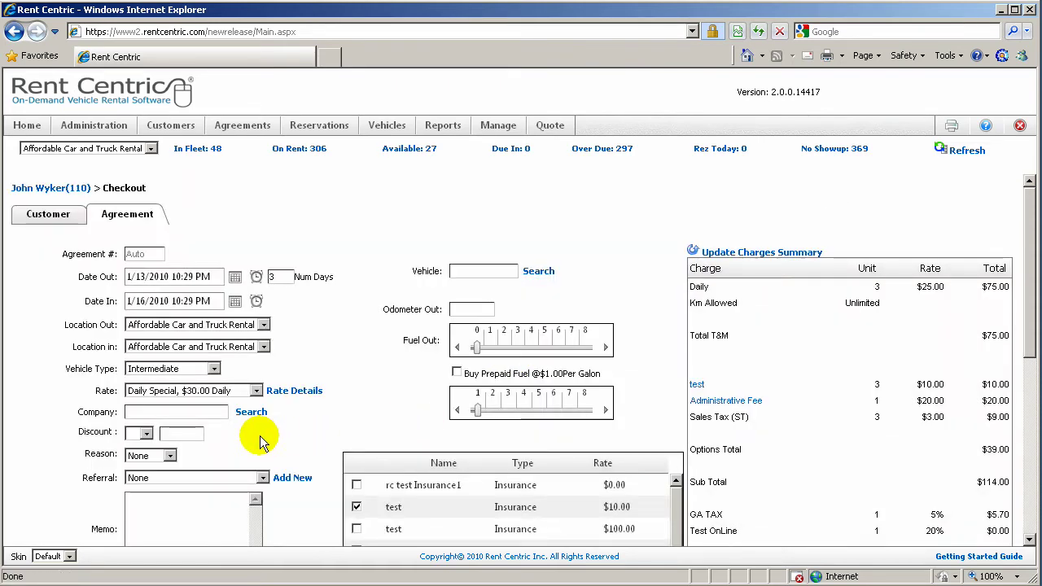
# Apply a $10 dollar discount and update the charges summary to a $104.00 subtotal
pyautogui.click(143, 433)
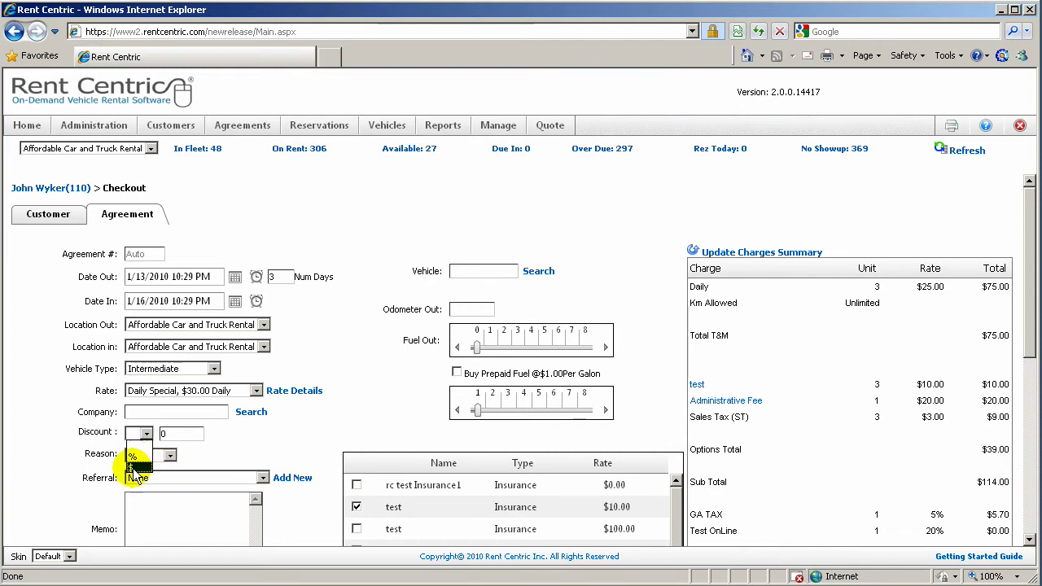
pyautogui.click(132, 466)
pyautogui.doubleClick(188, 436)
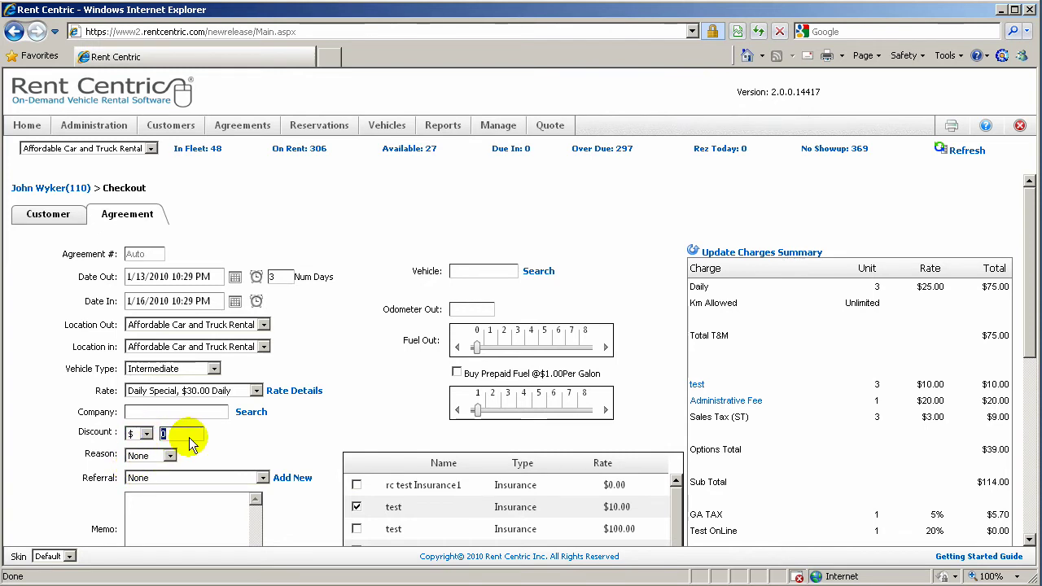
pyautogui.click(757, 254)
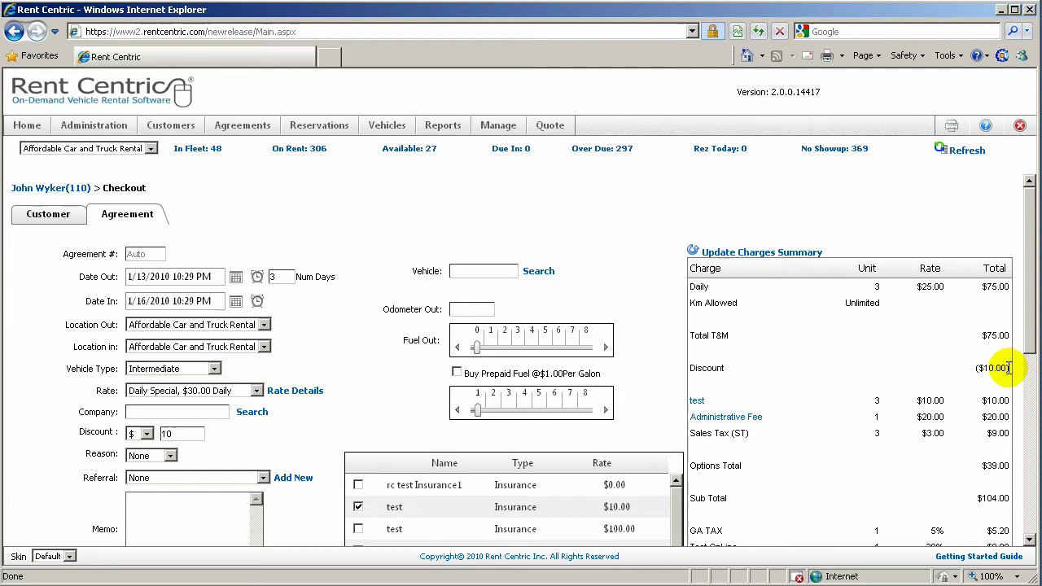
pyautogui.moveTo(1008, 368); pyautogui.dragTo(663, 388)
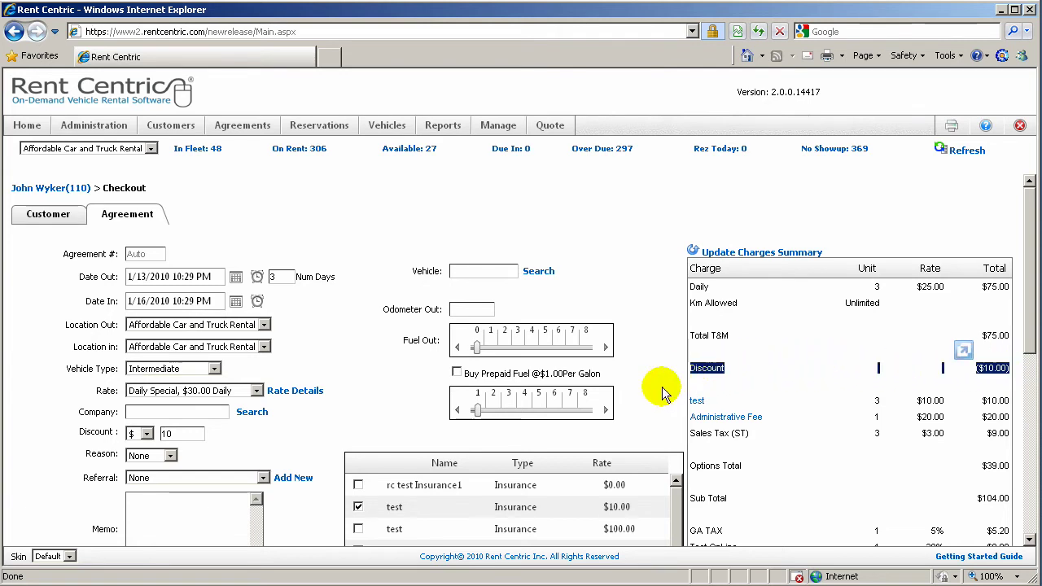
pyautogui.click(664, 393)
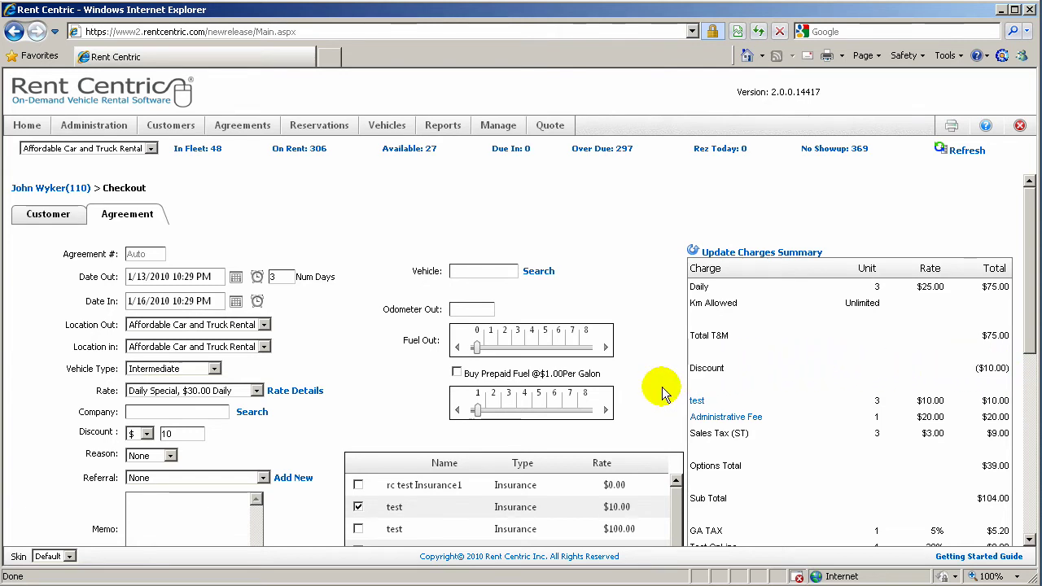
pyautogui.scroll(-2, 661, 393)
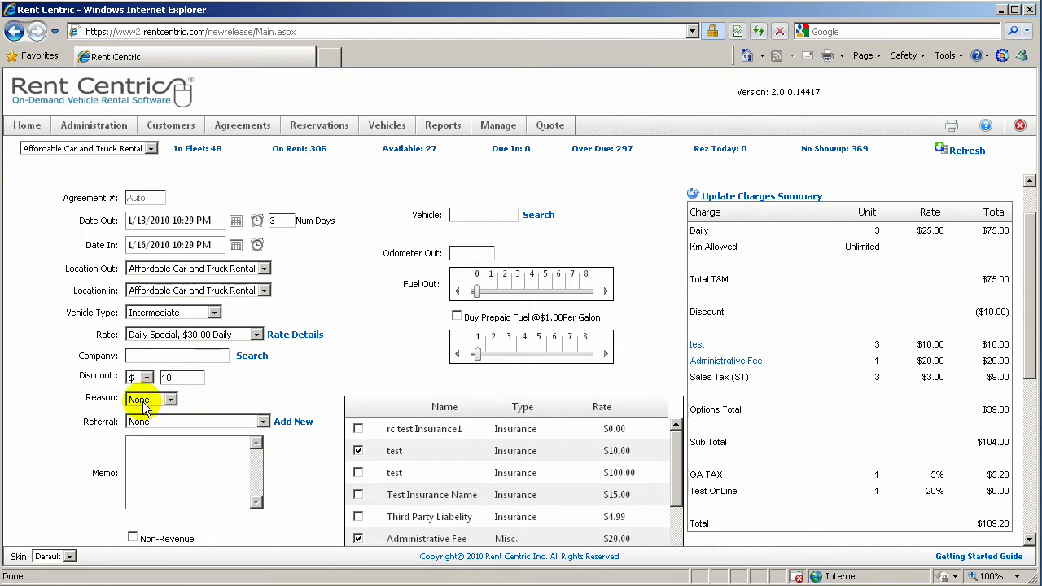
pyautogui.click(179, 425)
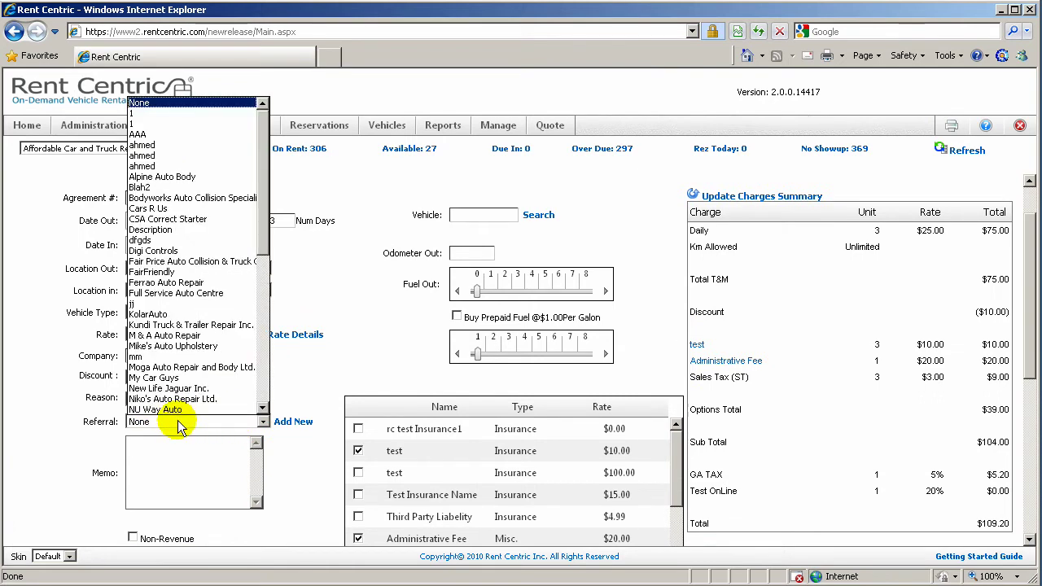
pyautogui.click(183, 424)
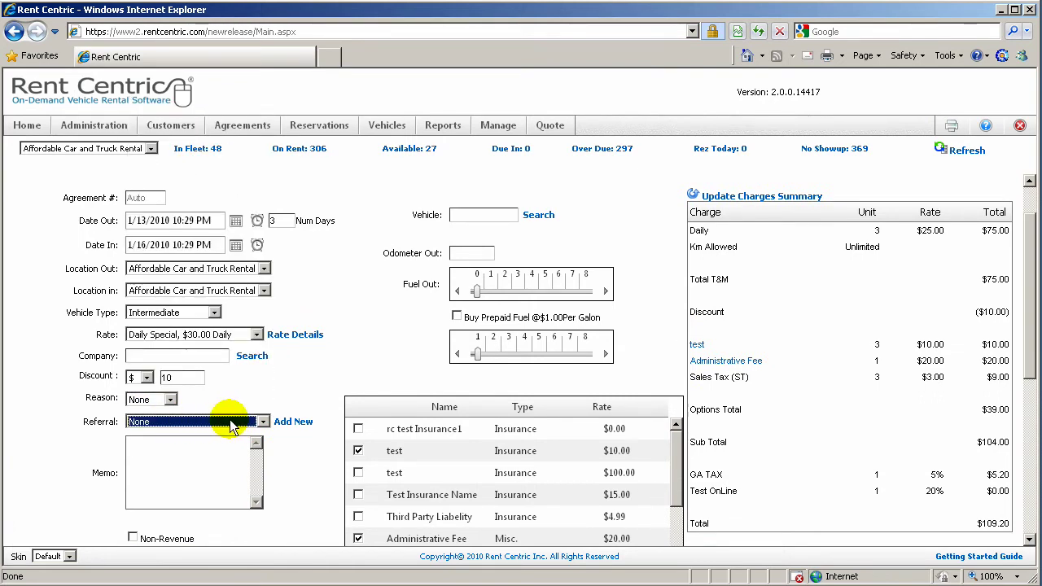
pyautogui.scroll(-3, 298, 424)
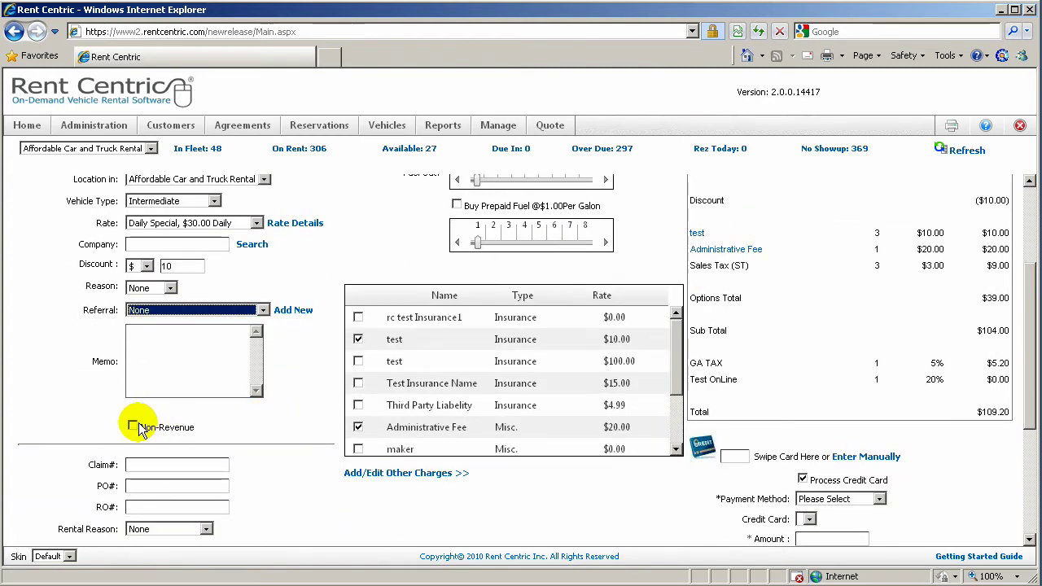
pyautogui.scroll(-2, 138, 428)
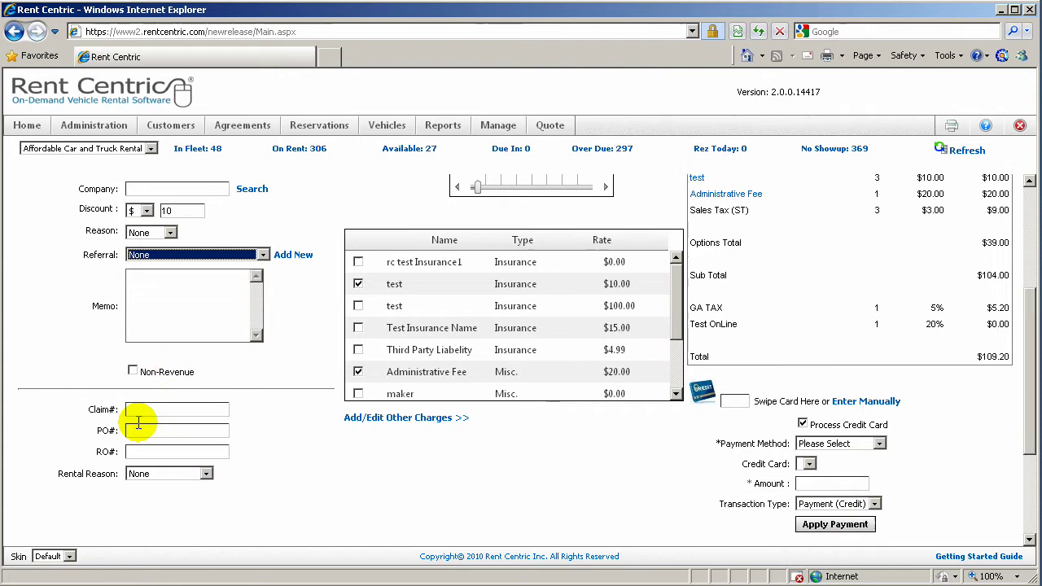
pyautogui.scroll(4, 243, 448)
pyautogui.scroll(2, 243, 448)
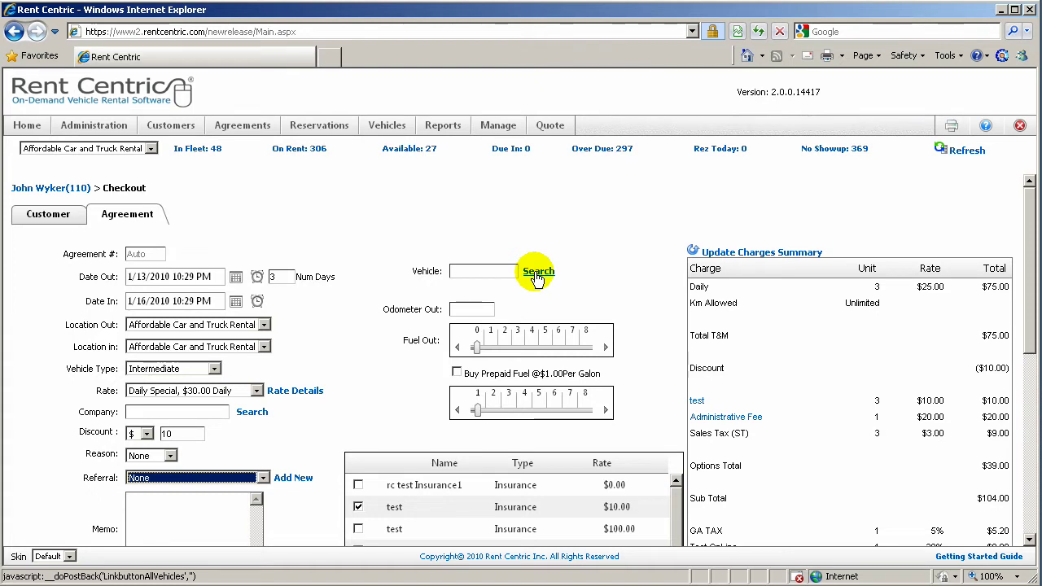
# Search intermediate vehicles, select vehicle 126 (red Pontiac Sunfire), and accept the expired-plate alert
pyautogui.click(499, 271)
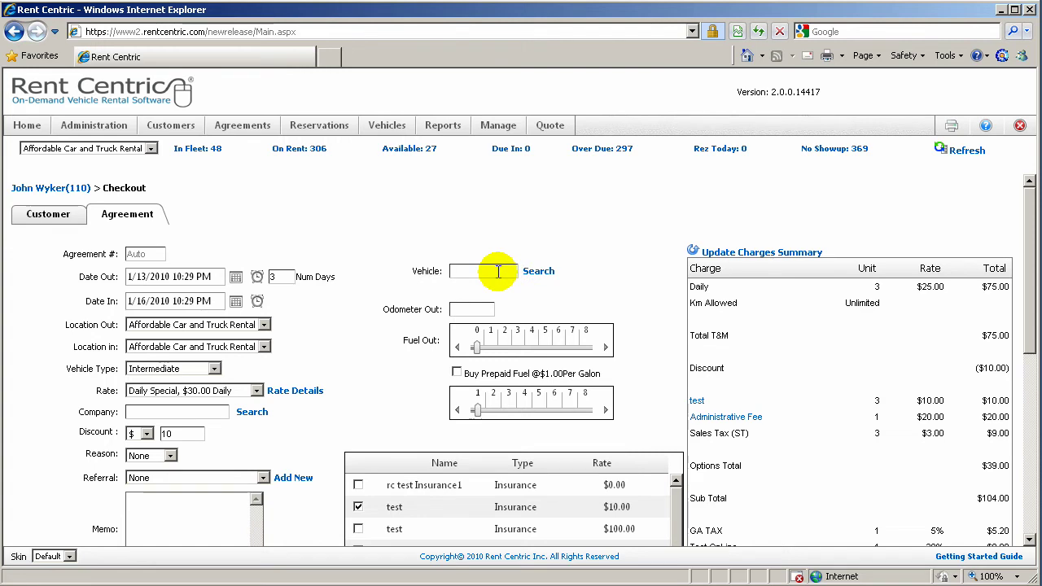
pyautogui.click(539, 272)
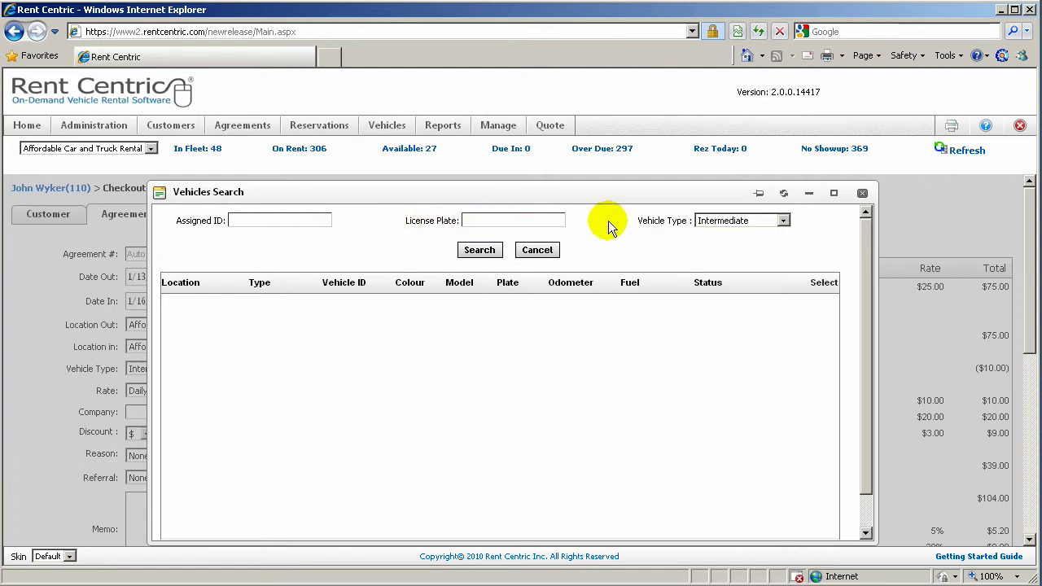
pyautogui.click(478, 253)
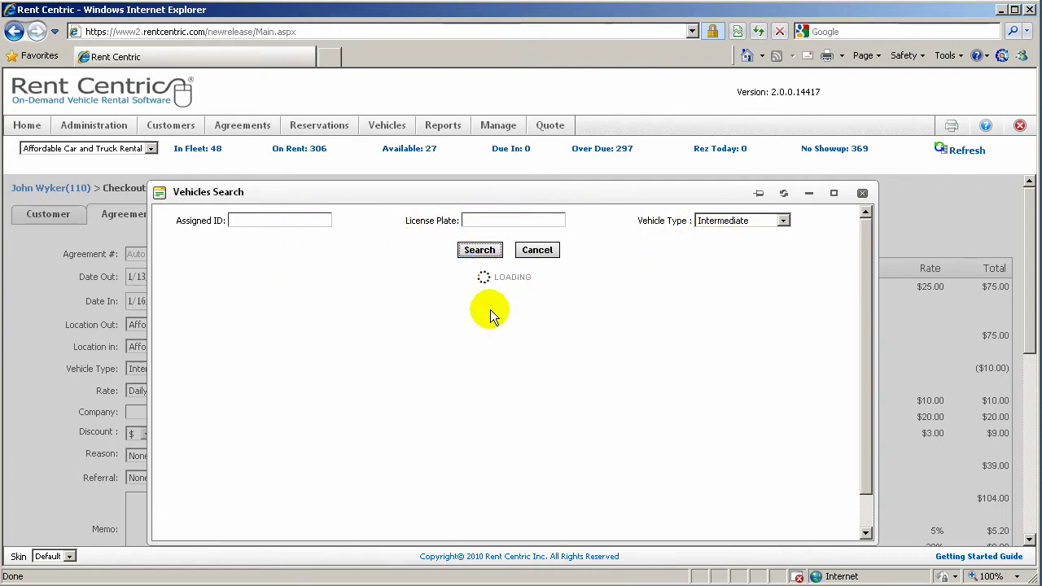
pyautogui.scroll(-10, 600, 407)
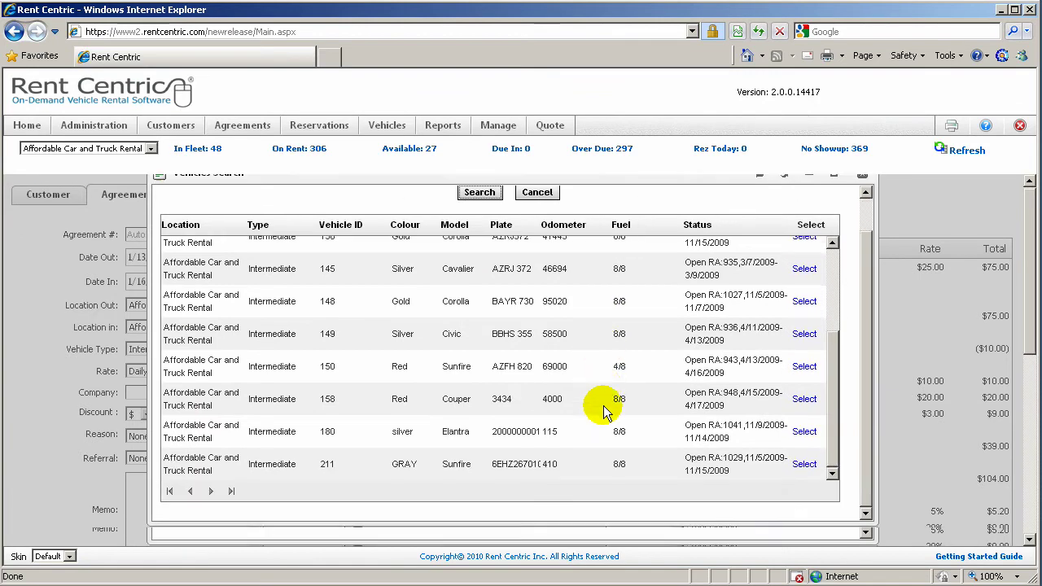
pyautogui.scroll(-2, 604, 411)
pyautogui.scroll(8, 603, 412)
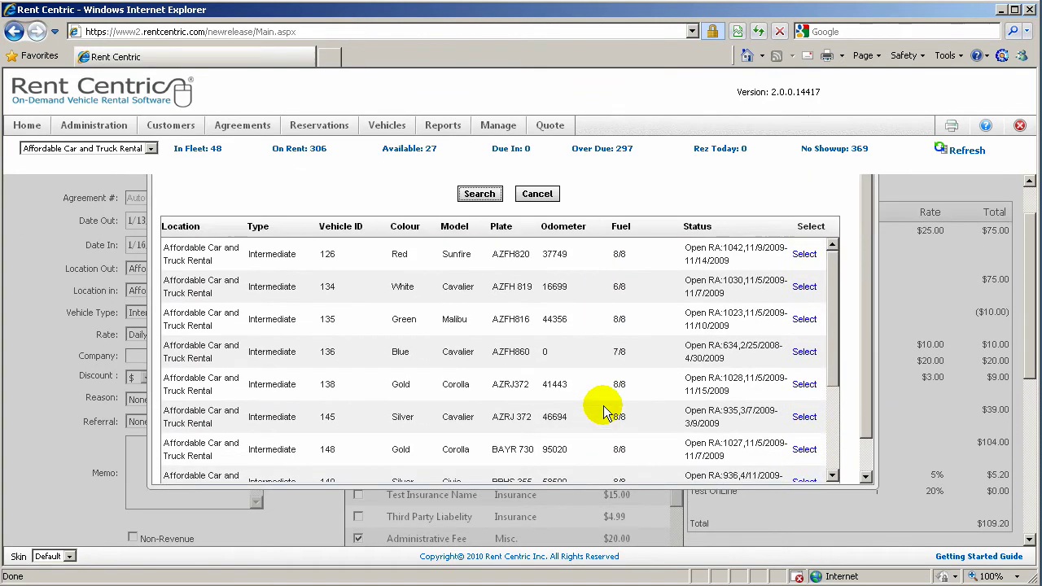
pyautogui.click(804, 255)
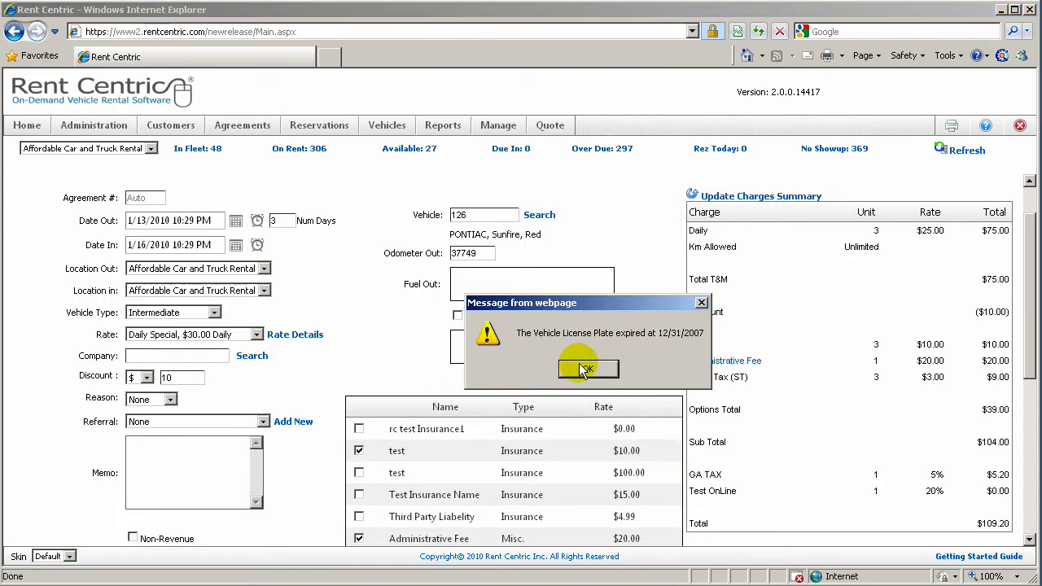
pyautogui.click(583, 372)
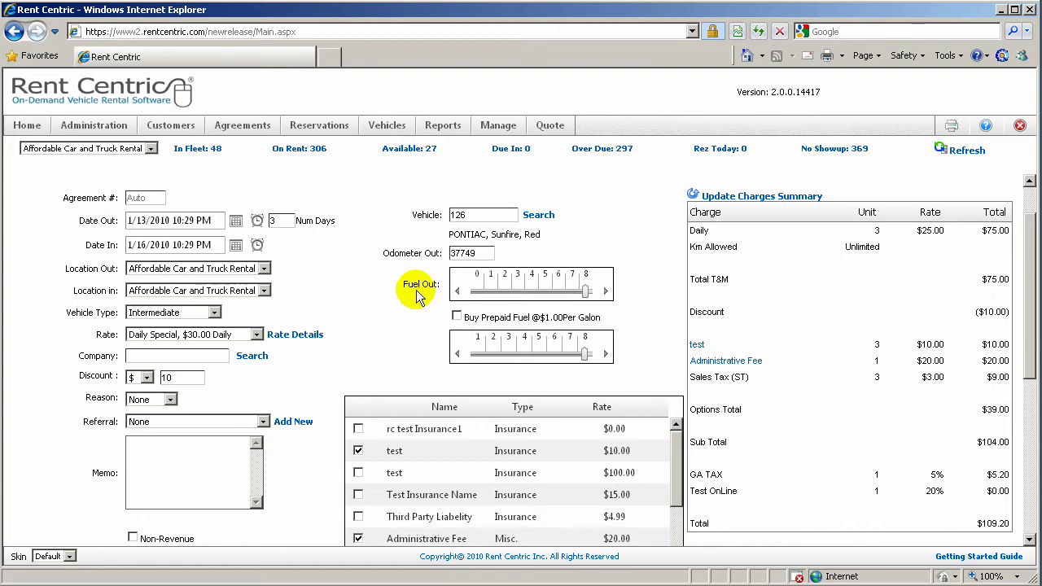
# Buy prepaid fuel with the fuel level at 8, adding $14.00 for a $123.90 total
pyautogui.moveTo(448, 235); pyautogui.dragTo(541, 235)
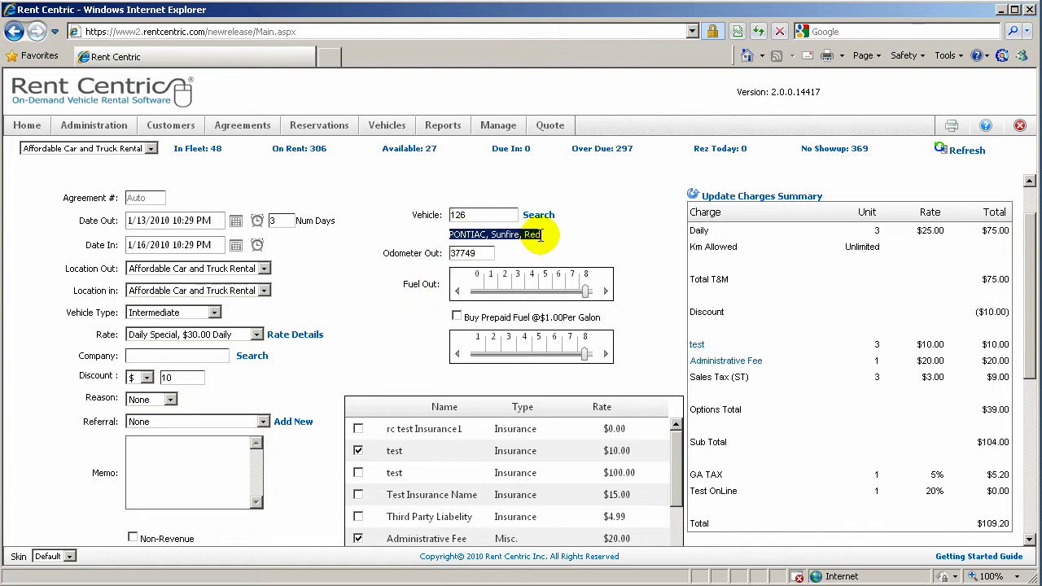
pyautogui.click(481, 254)
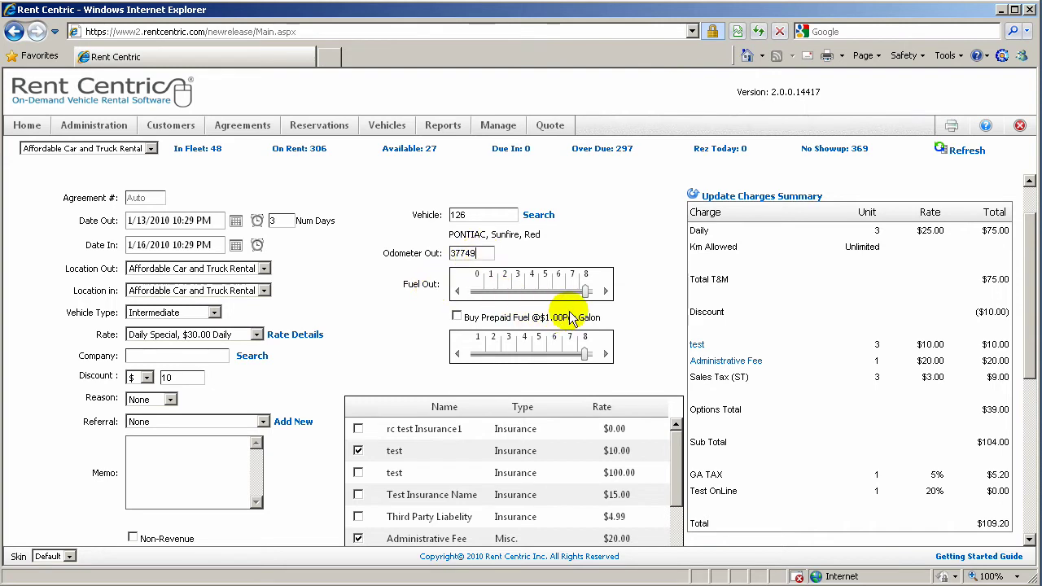
pyautogui.moveTo(583, 292)
pyautogui.mouseDown()
pyautogui.moveTo(482, 298)
pyautogui.moveTo(588, 298)
pyautogui.mouseUp()
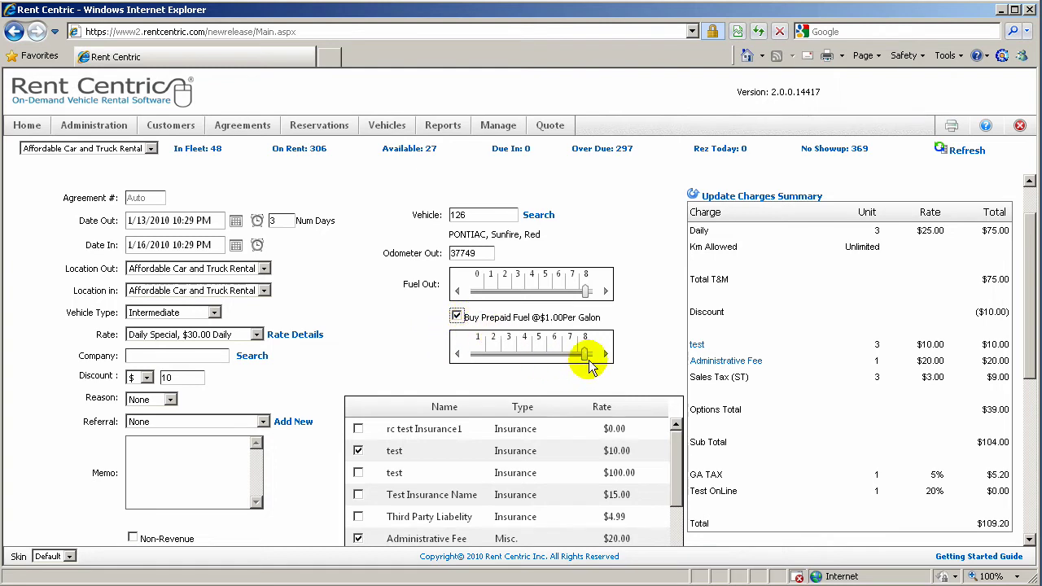
pyautogui.moveTo(592, 367)
pyautogui.mouseDown()
pyautogui.moveTo(581, 355)
pyautogui.moveTo(535, 355)
pyautogui.moveTo(592, 364)
pyautogui.mouseUp()
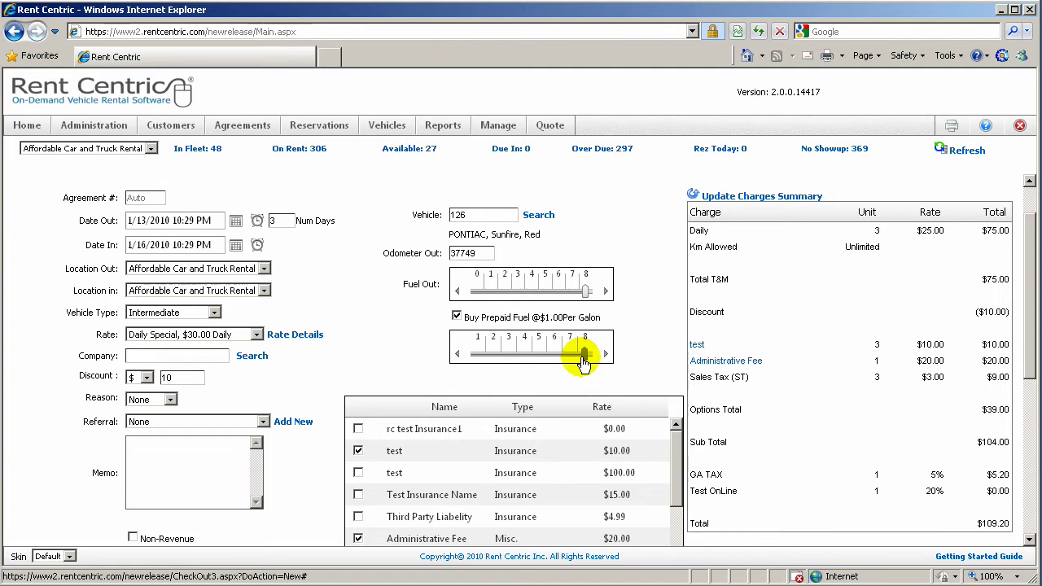
pyautogui.click(766, 198)
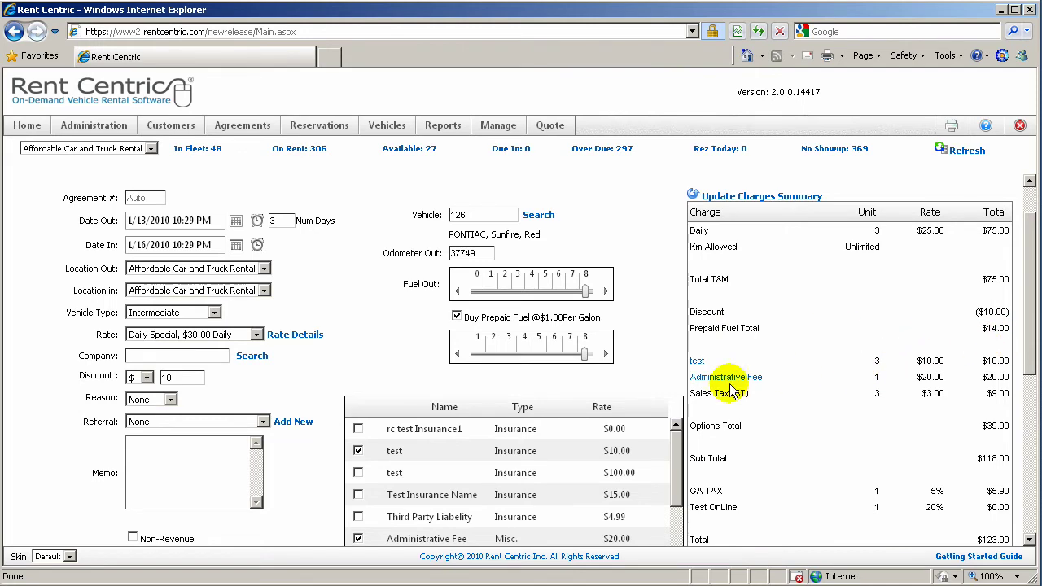
# Add the $15.00 Test Insurance Name coverage, bringing options to $54.00 and subtotal to $133.00
pyautogui.scroll(-2, 731, 391)
pyautogui.scroll(1, 733, 391)
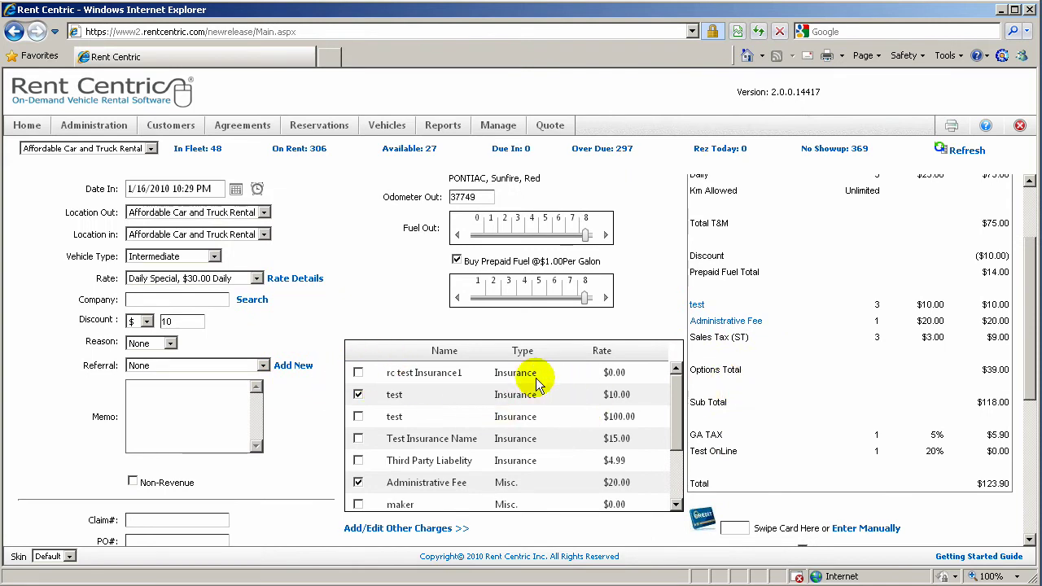
pyautogui.moveTo(675, 423)
pyautogui.mouseDown()
pyautogui.moveTo(676, 477)
pyautogui.moveTo(675, 407)
pyautogui.mouseUp()
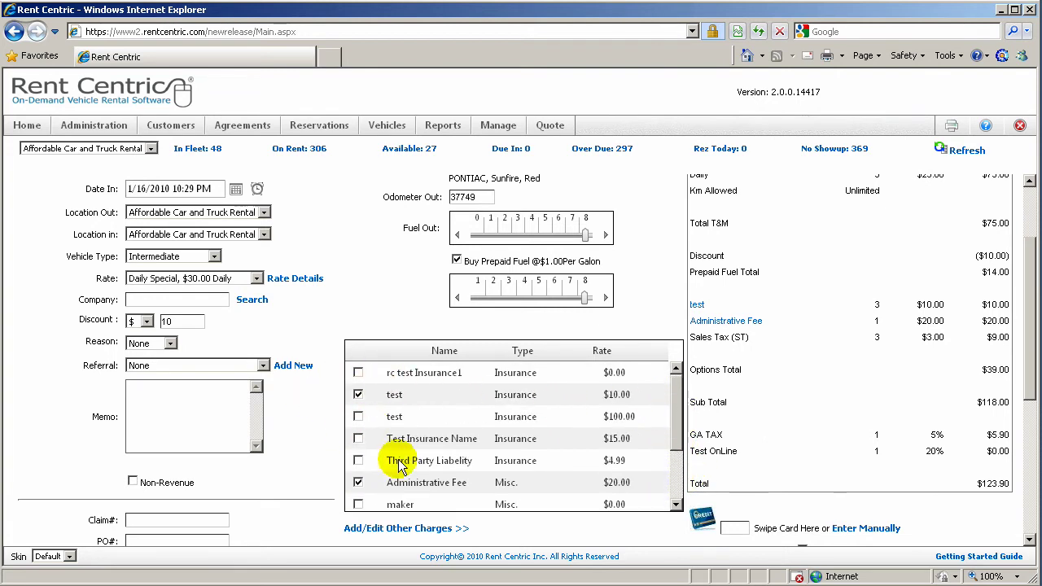
pyautogui.scroll(-1, 399, 466)
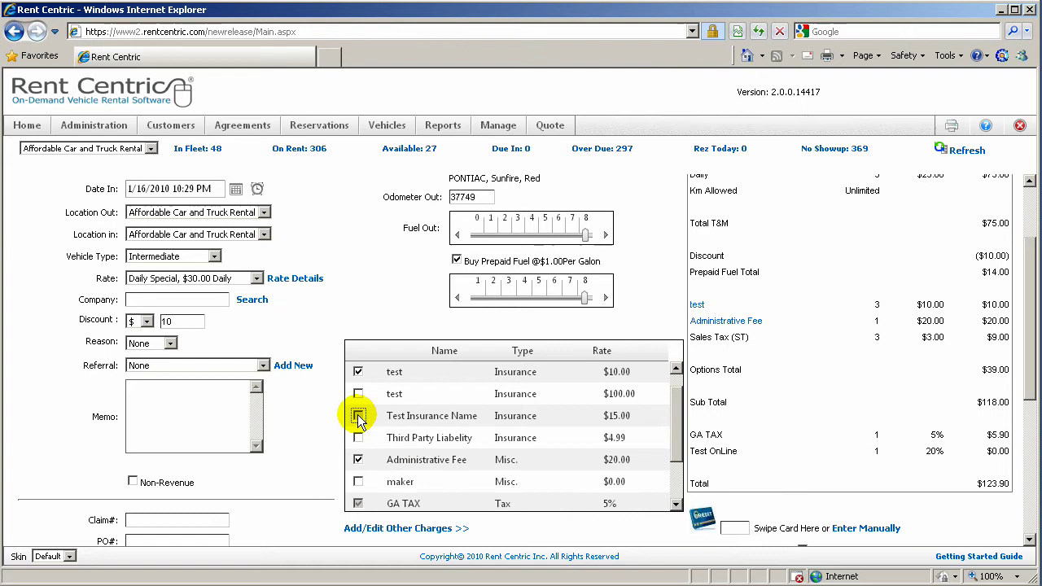
pyautogui.scroll(1, 676, 399)
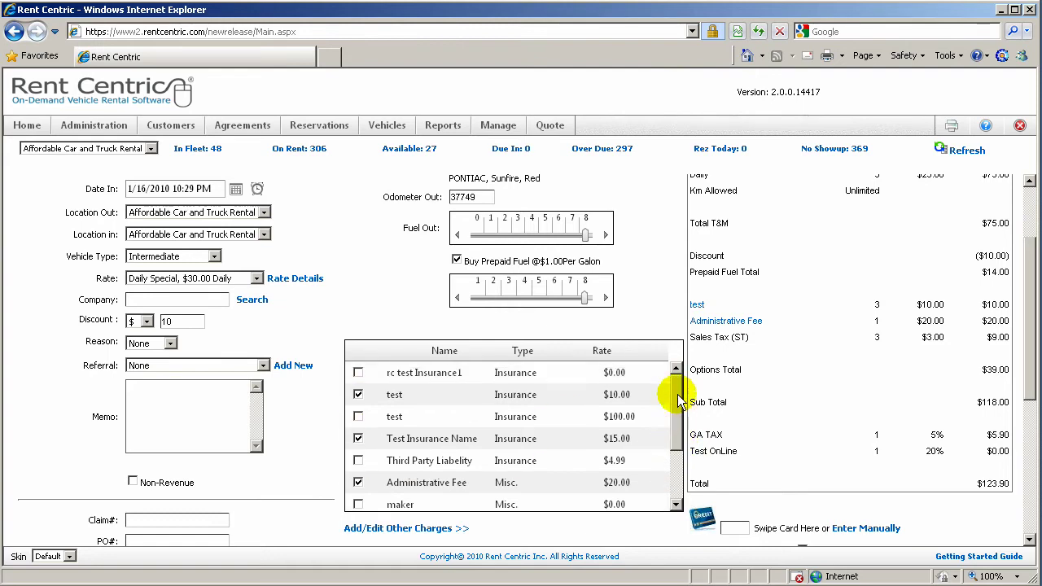
pyautogui.scroll(3, 773, 407)
pyautogui.click(757, 254)
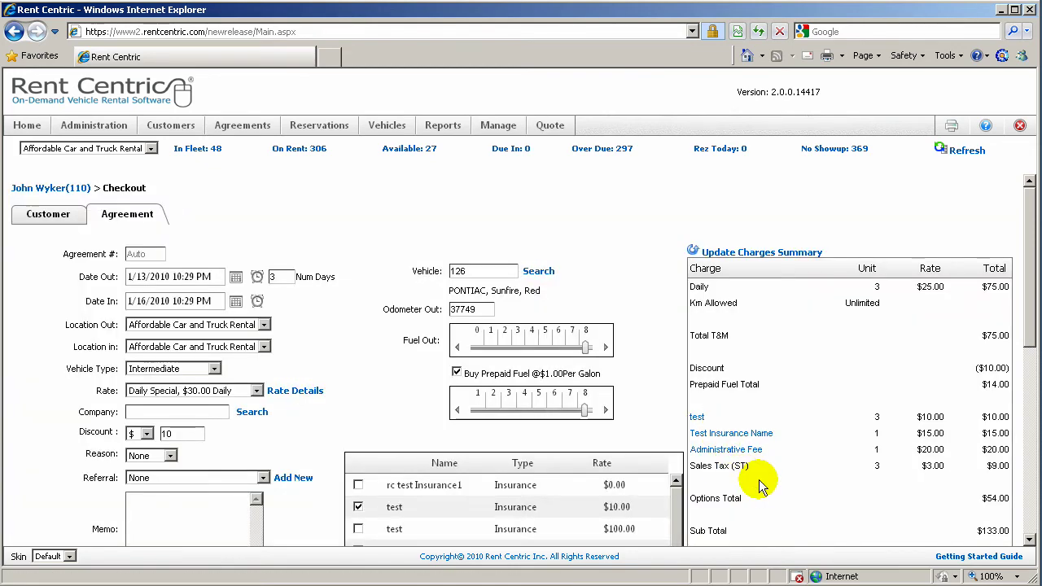
pyautogui.scroll(-2, 756, 479)
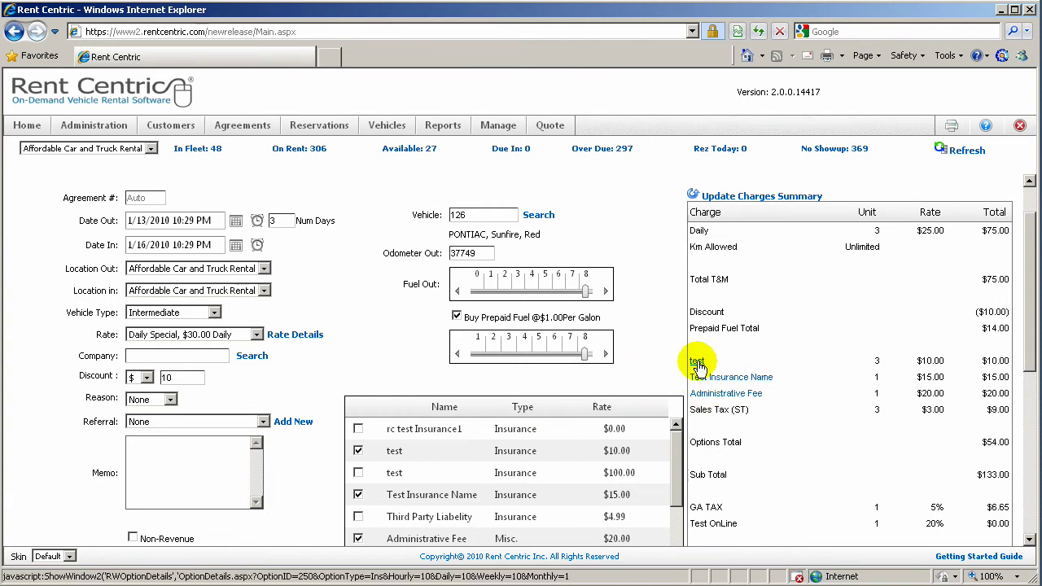
# Change the test insurance daily rate from 15 to 8, so it totals $24.00 and subtotal is $147.00
pyautogui.click(700, 383)
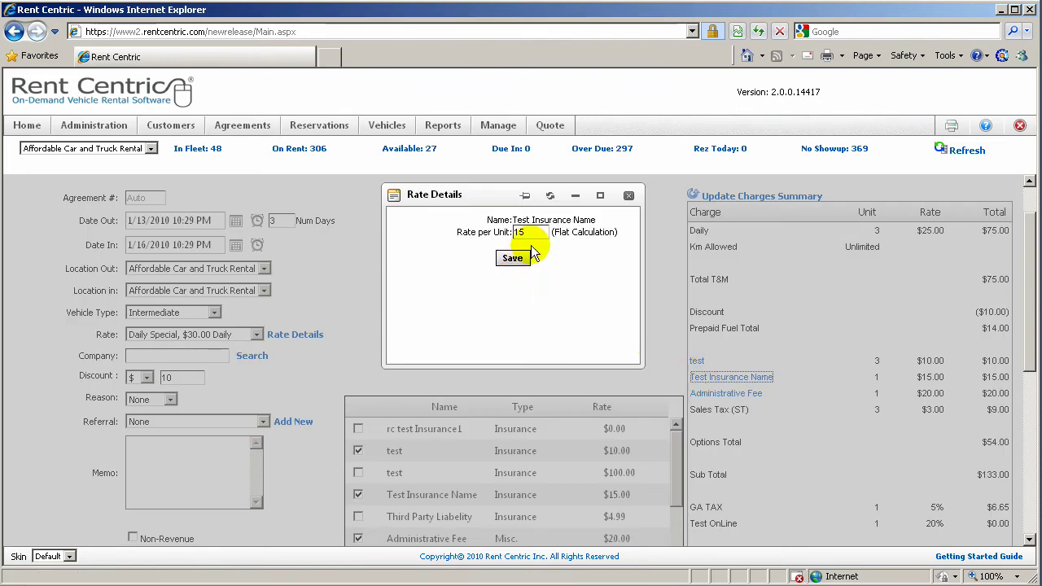
pyautogui.doubleClick(525, 232)
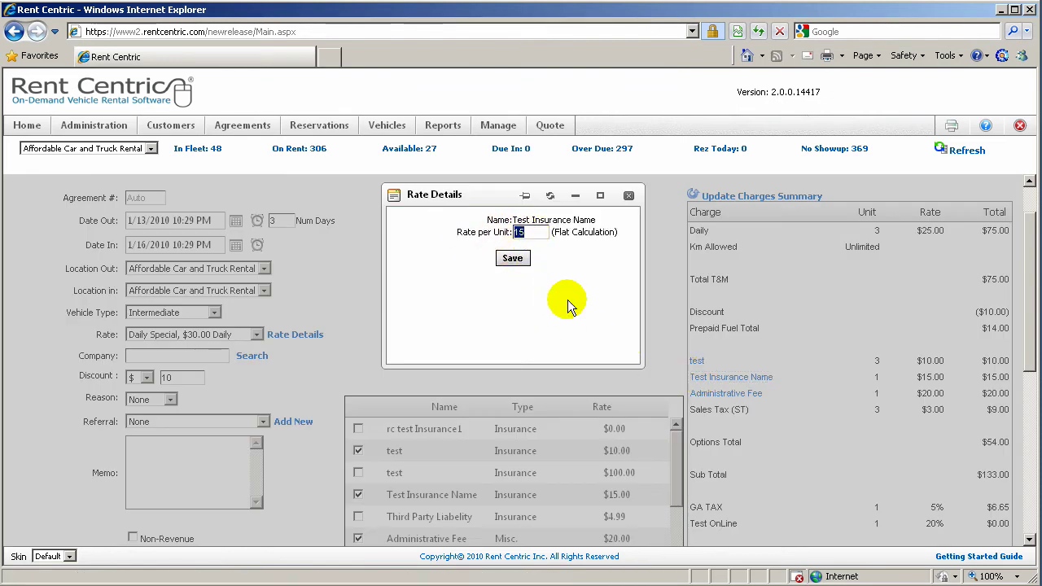
pyautogui.click(629, 197)
pyautogui.click(721, 394)
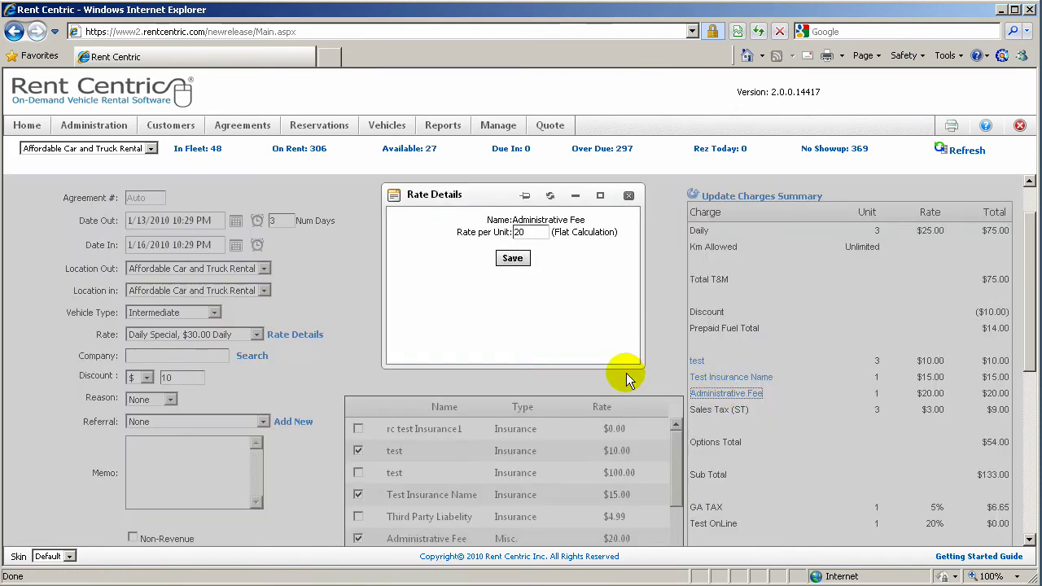
pyautogui.doubleClick(518, 232)
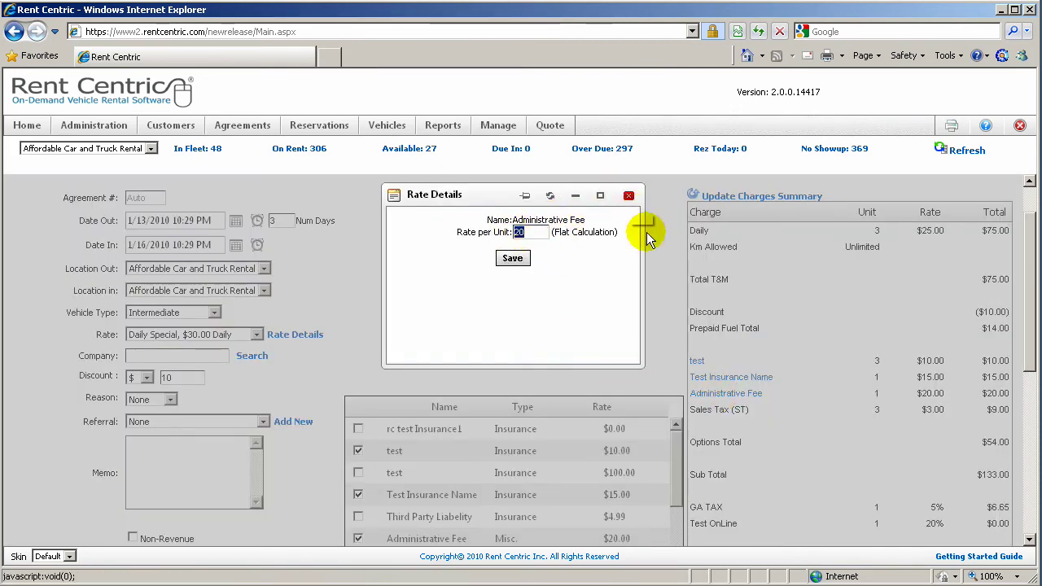
pyautogui.click(628, 197)
pyautogui.click(697, 362)
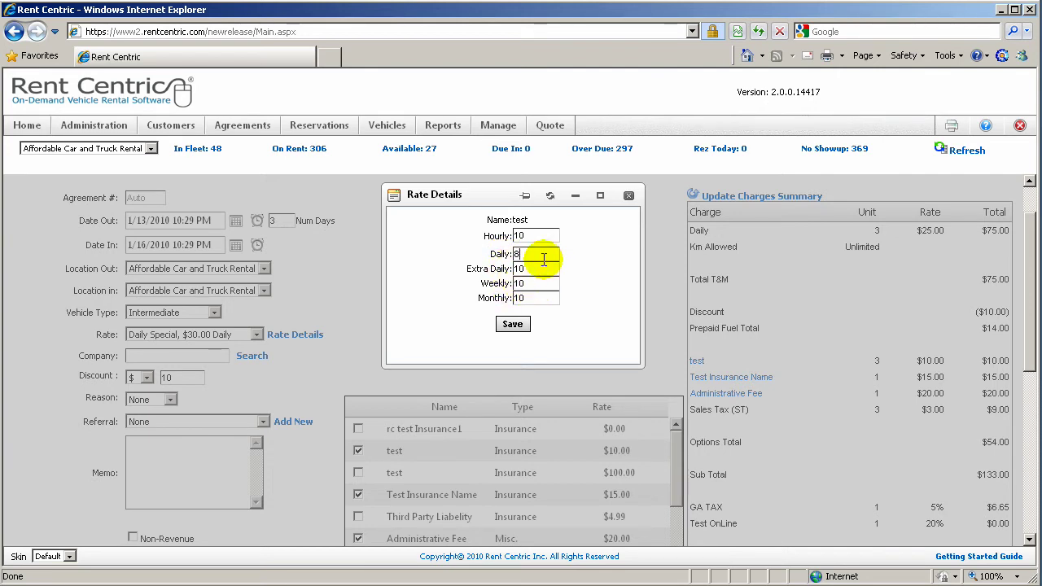
pyautogui.click(513, 324)
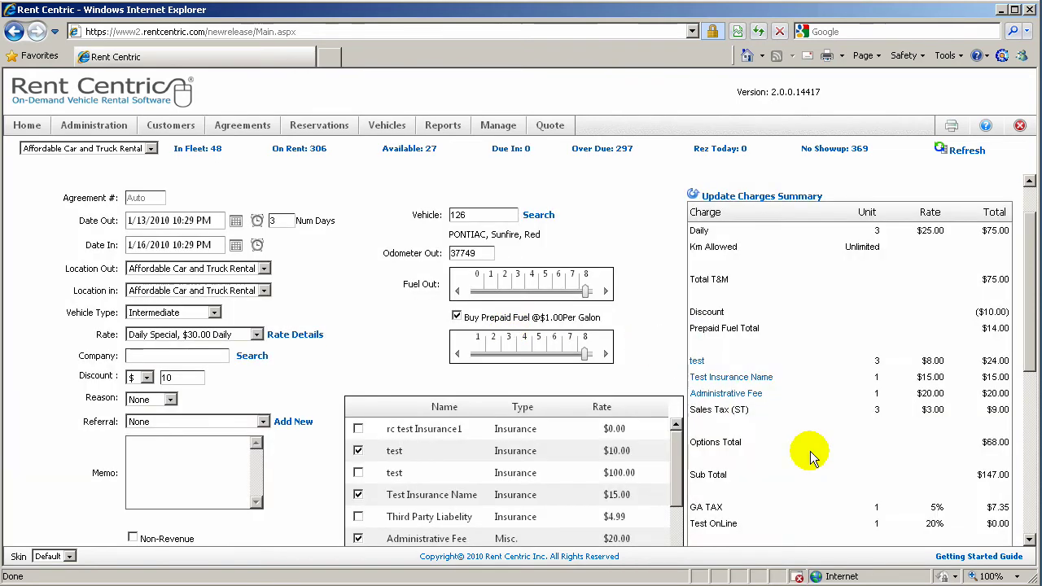
pyautogui.scroll(-1, 810, 457)
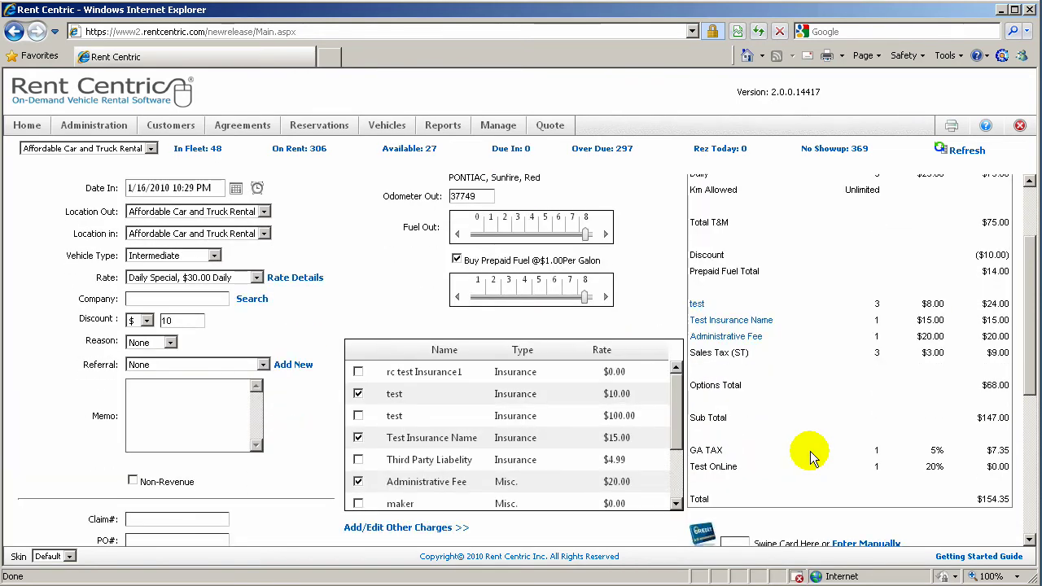
pyautogui.scroll(-3, 810, 456)
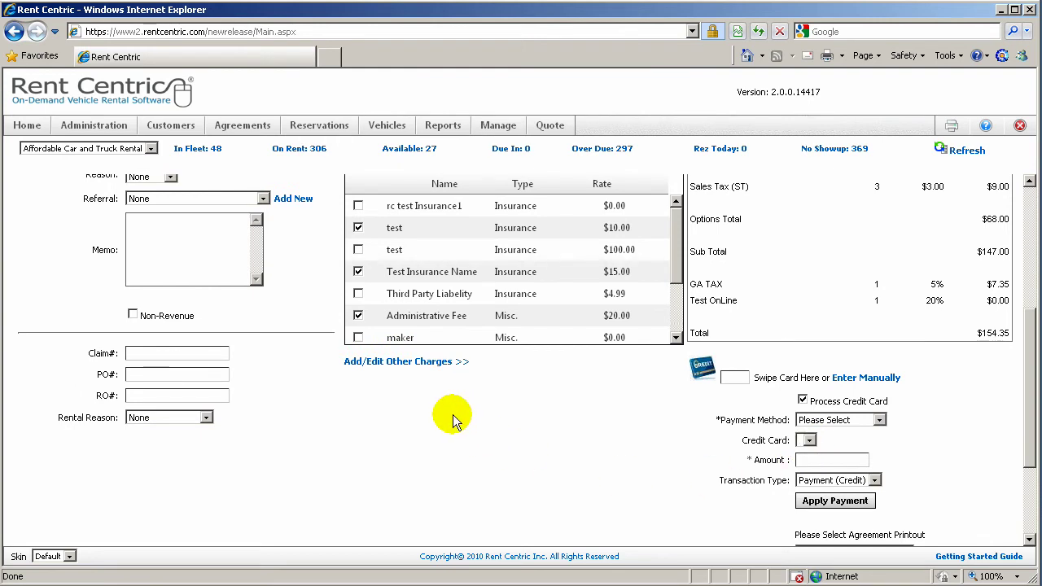
pyautogui.click(430, 362)
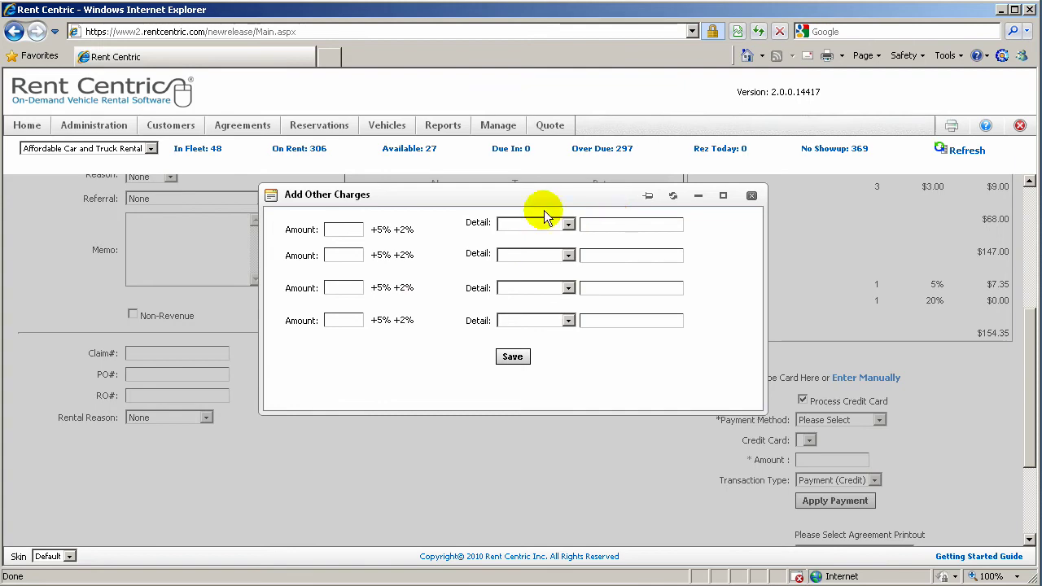
pyautogui.click(752, 196)
# Start a manual Visa card entry with the card holder's name and the card number
pyautogui.scroll(3, 652, 429)
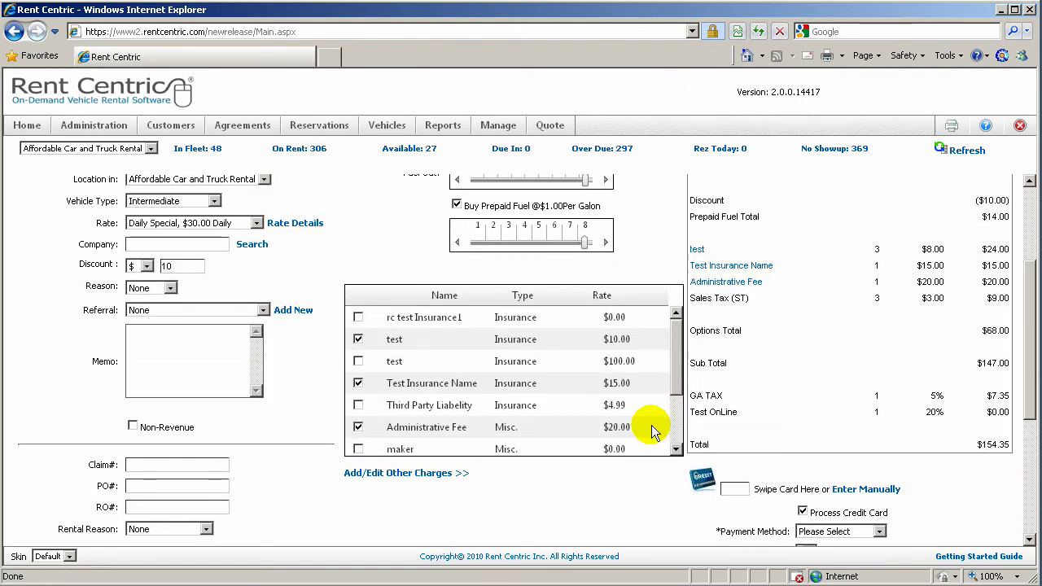
pyautogui.scroll(-2, 658, 426)
pyautogui.scroll(-4, 774, 409)
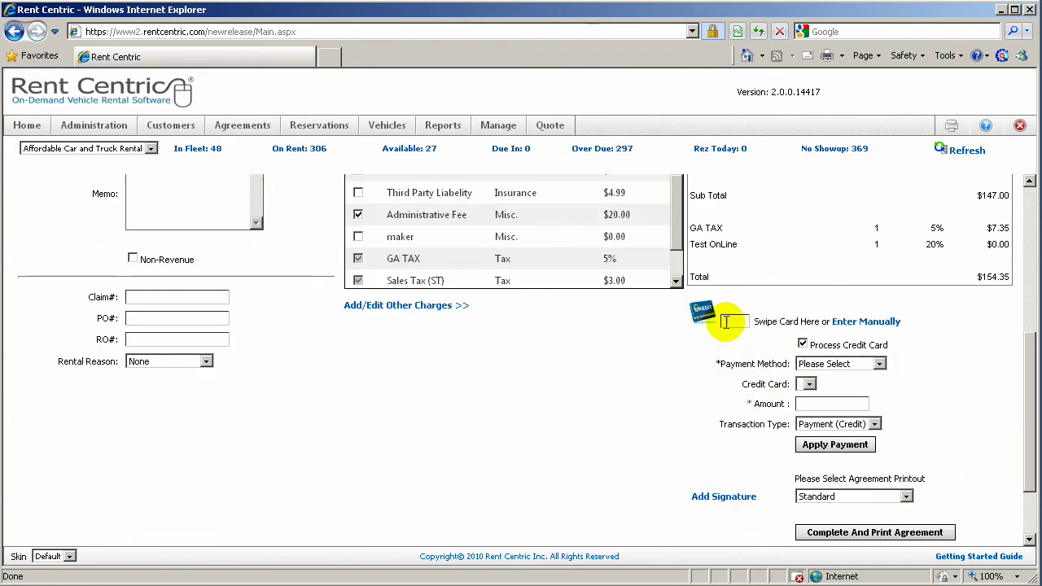
pyautogui.click(728, 320)
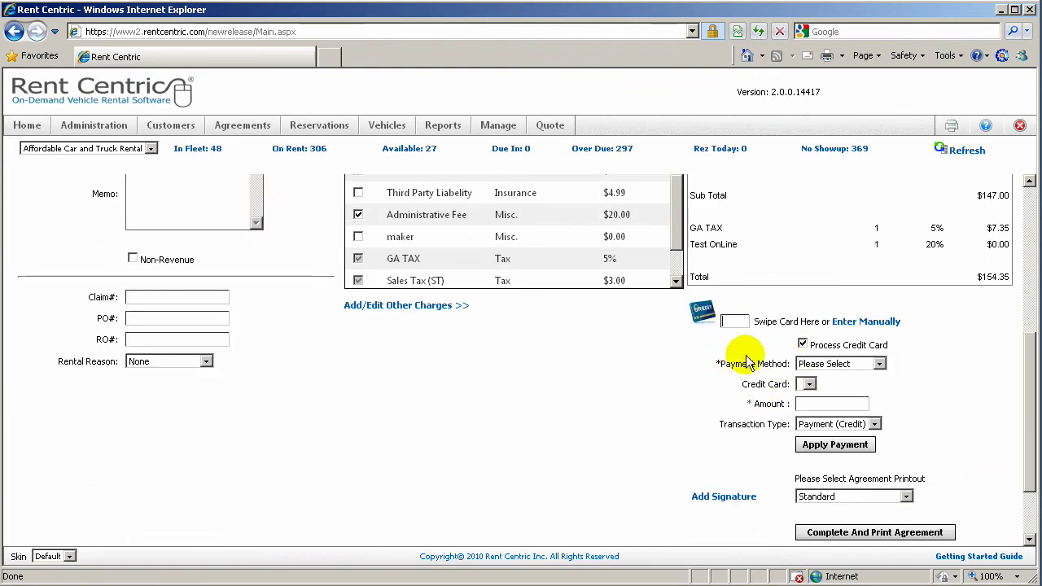
pyautogui.click(880, 322)
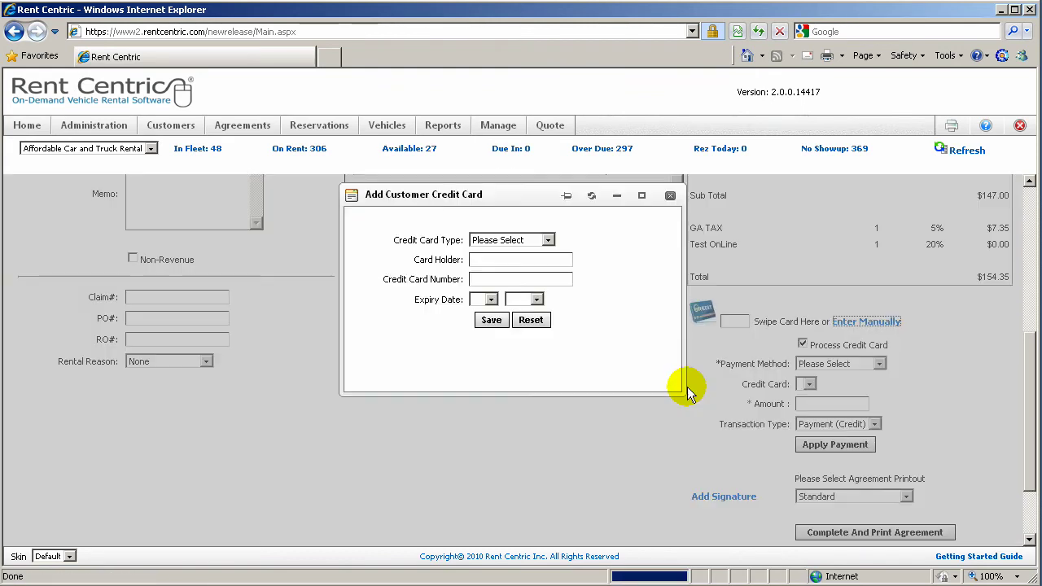
pyautogui.click(548, 240)
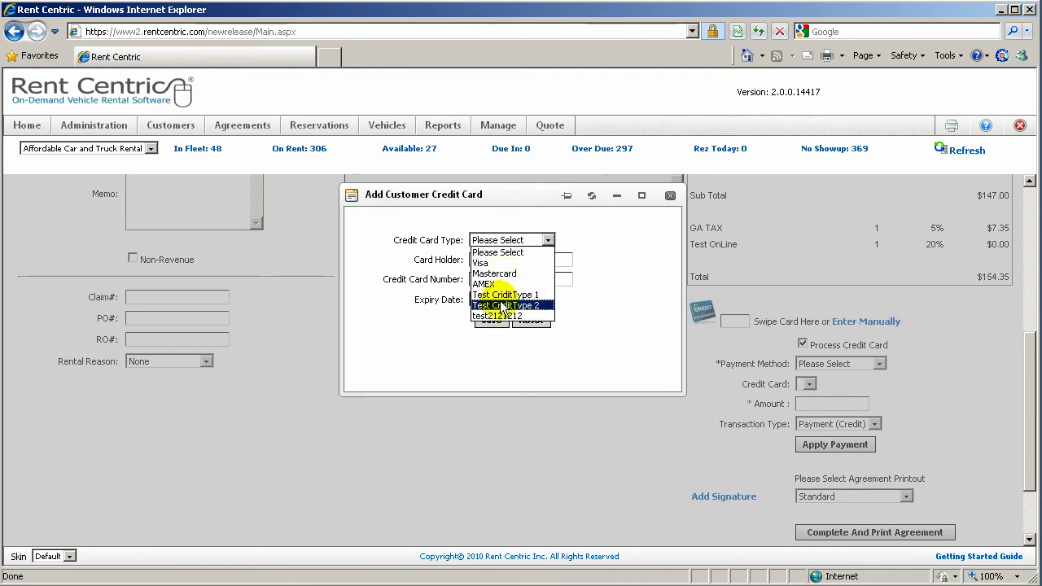
pyautogui.click(499, 260)
pyautogui.click(502, 262)
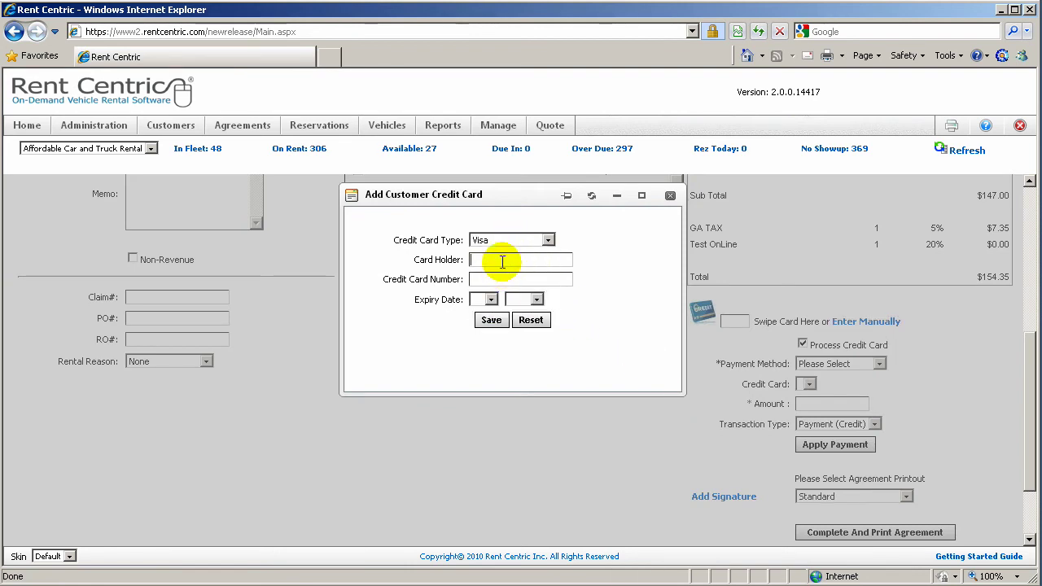
pyautogui.write('John Smith')
pyautogui.click(495, 279)
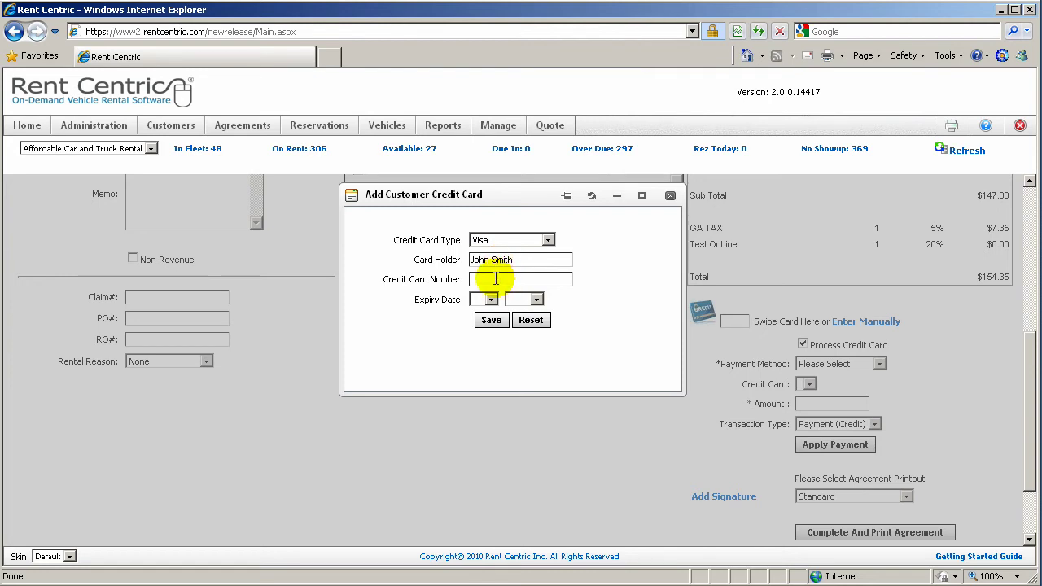
pyautogui.write('4111111111111')
# Correct the card number after the invalid card number warning
pyautogui.click(491, 320)
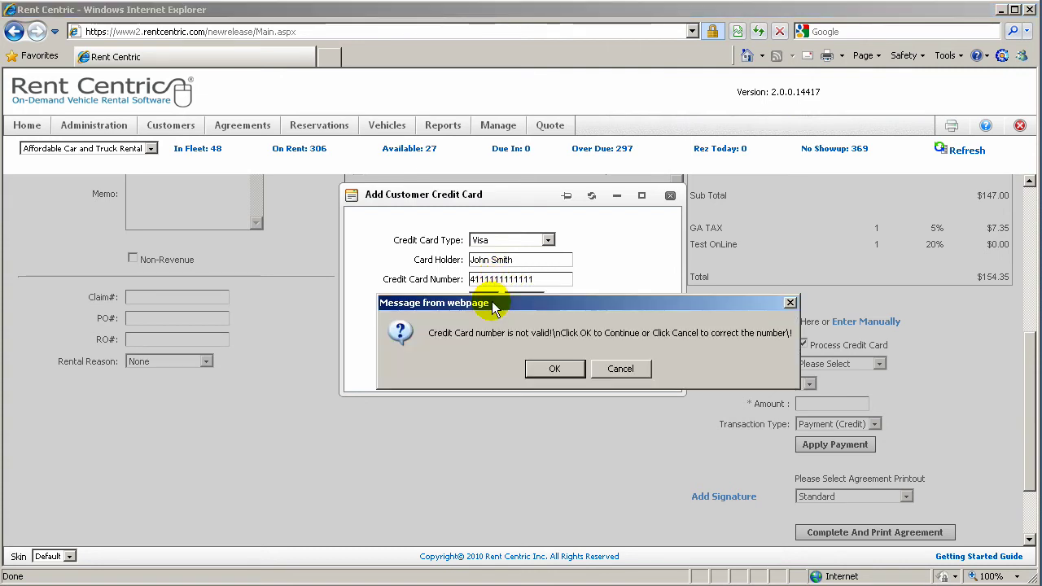
pyautogui.click(557, 369)
pyautogui.write('1')
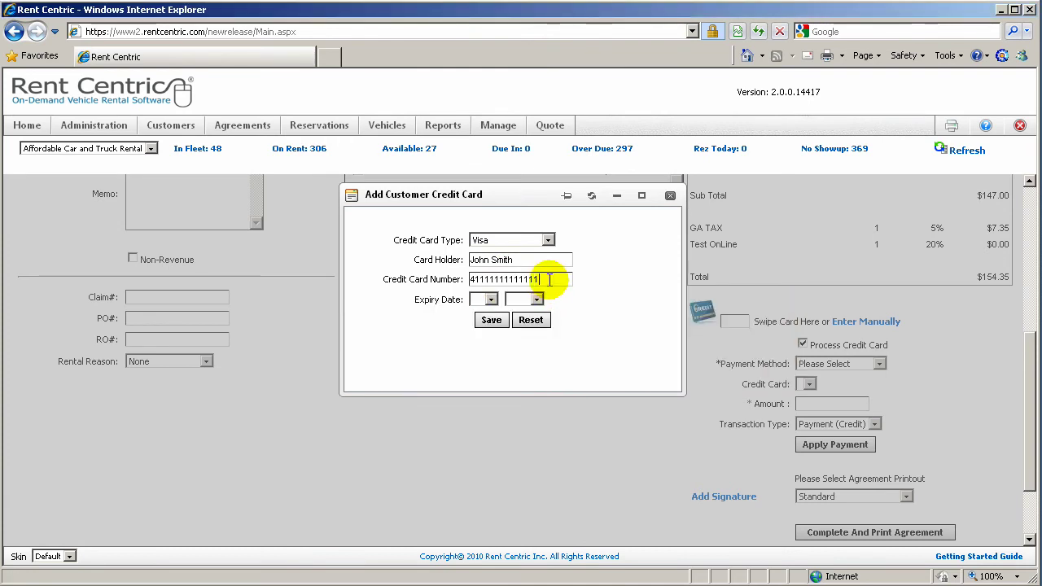
pyautogui.click(491, 320)
pyautogui.press('Return')
pyautogui.moveTo(554, 281); pyautogui.dragTo(480, 281)
pyautogui.write('1111')
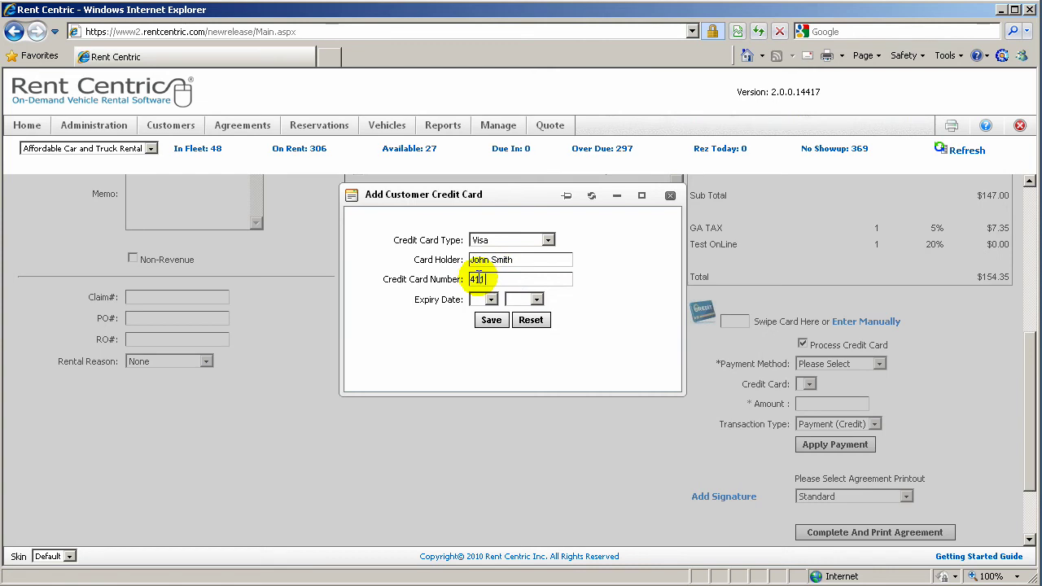
pyautogui.write('11')
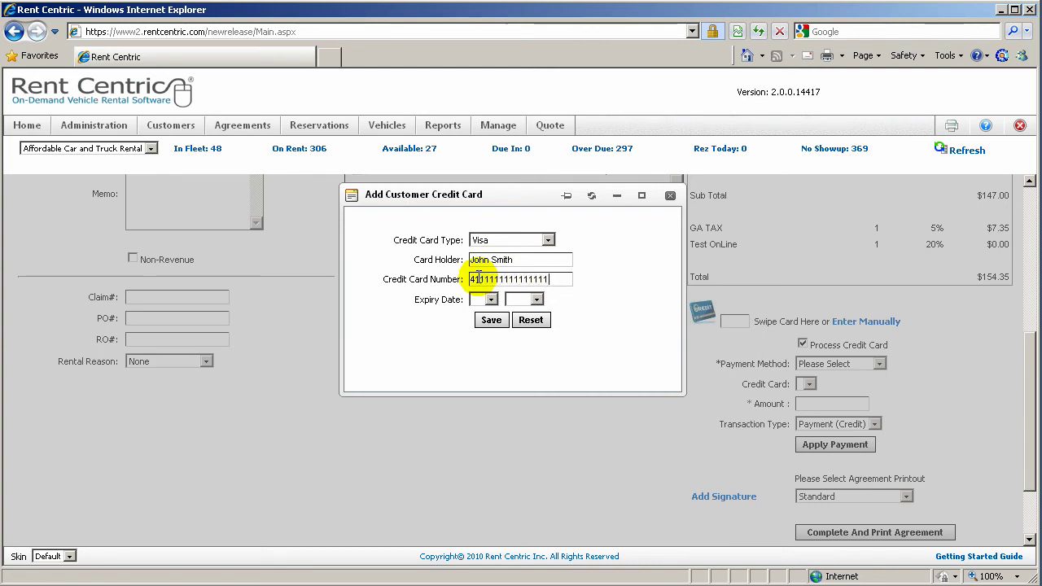
# Set the card expiry to 7/2012 and save the Visa card
pyautogui.click(491, 299)
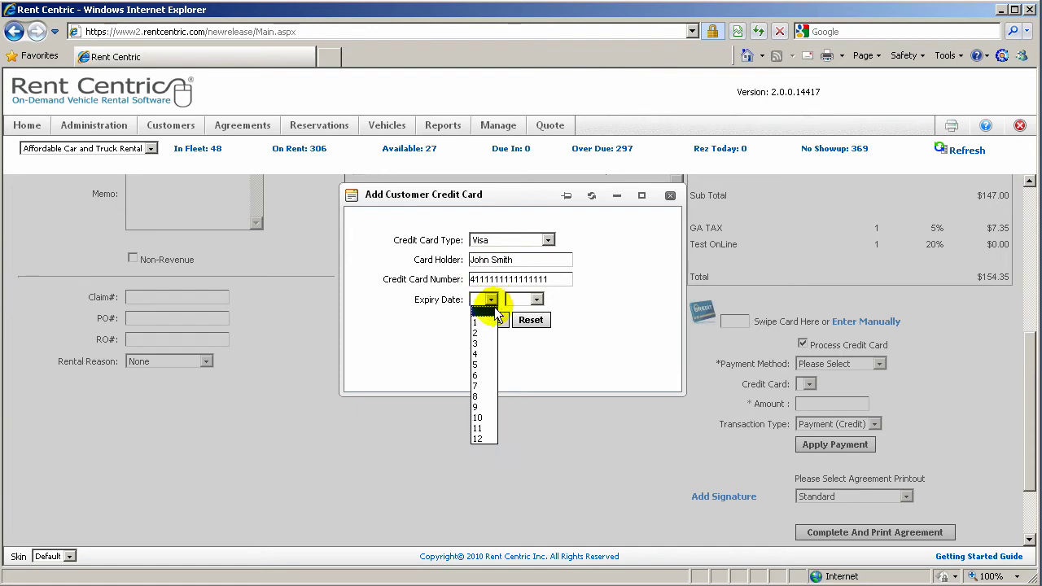
pyautogui.click(477, 386)
pyautogui.click(536, 299)
pyautogui.click(521, 377)
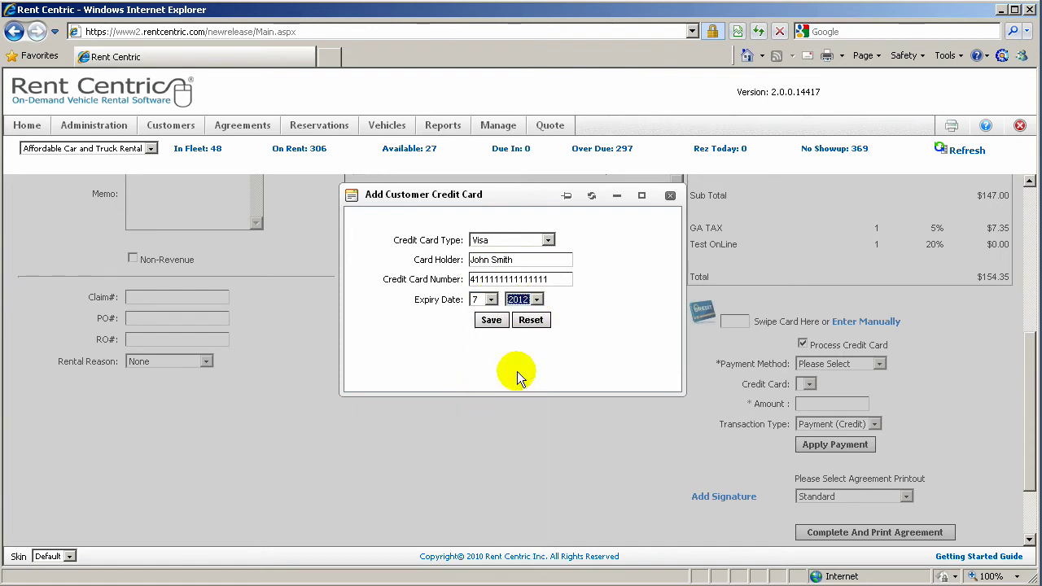
pyautogui.click(492, 320)
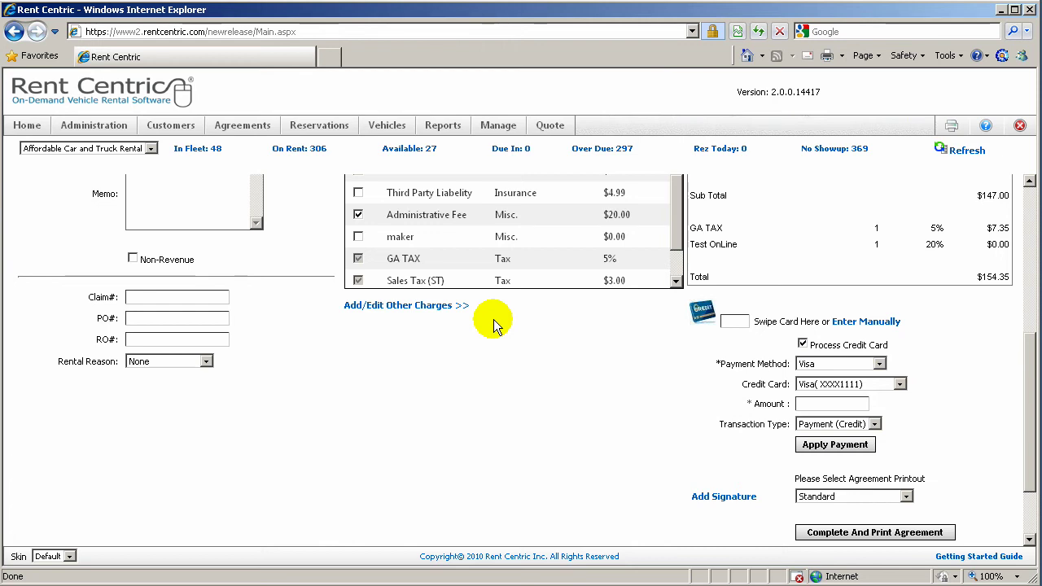
# Apply a $154.35 Visa payment without live card processing, leaving a $0.00 balance
pyautogui.click(803, 344)
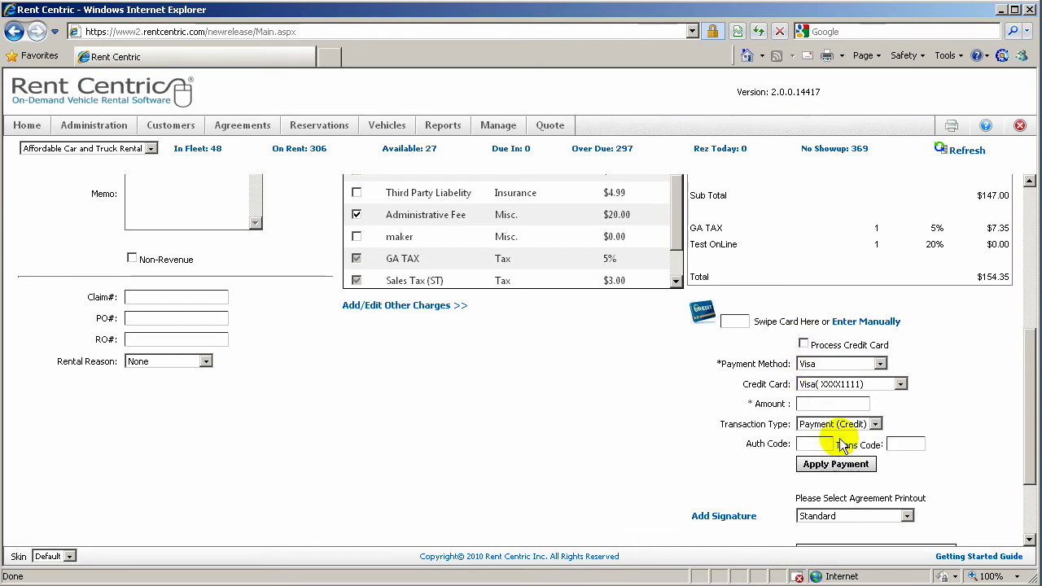
pyautogui.click(805, 402)
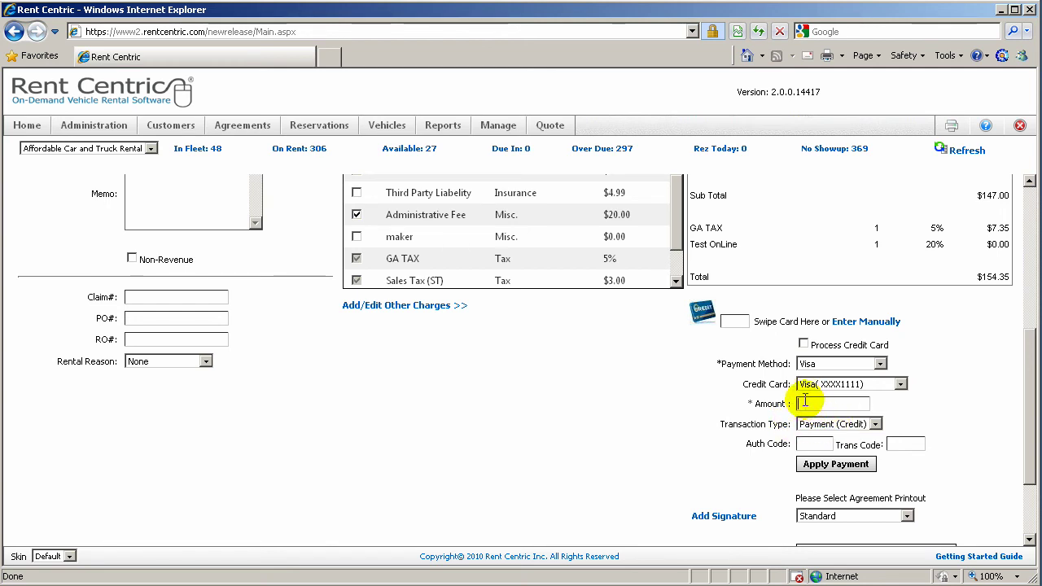
pyautogui.write('154.35')
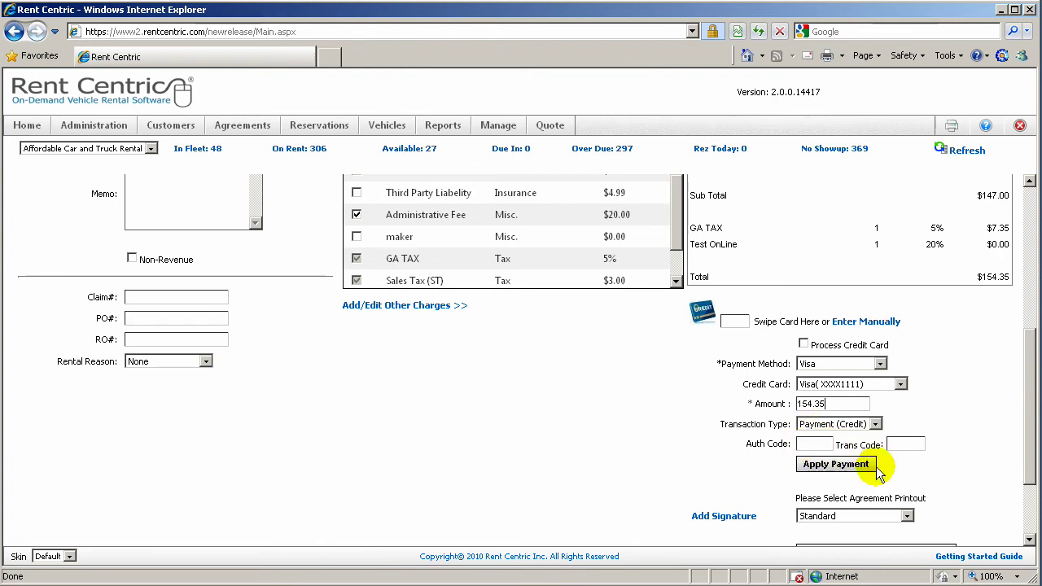
pyautogui.click(857, 465)
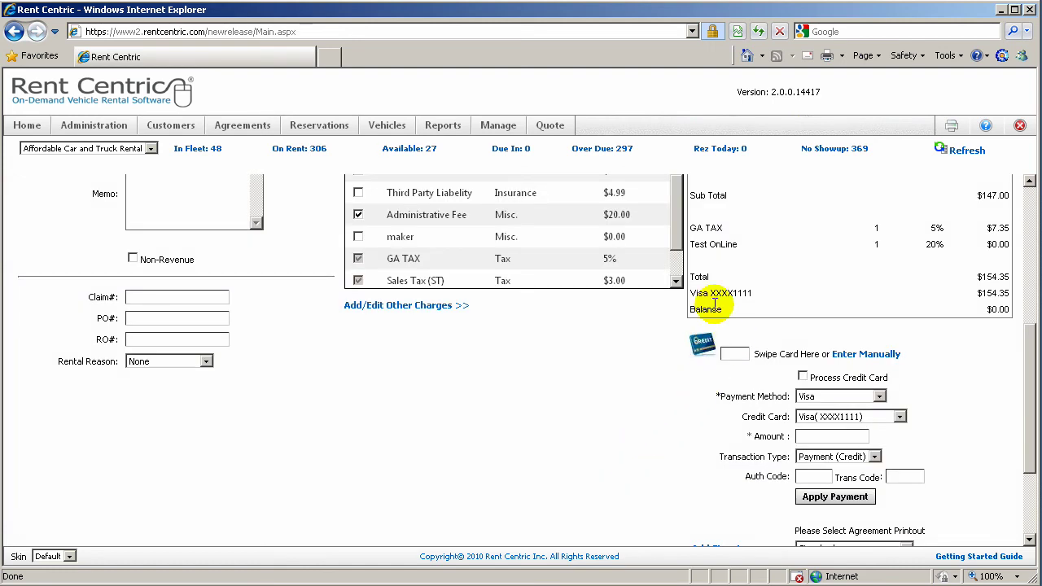
# Draw the renter's signature on the signature pad and save it to the agreement
pyautogui.scroll(-3, 654, 481)
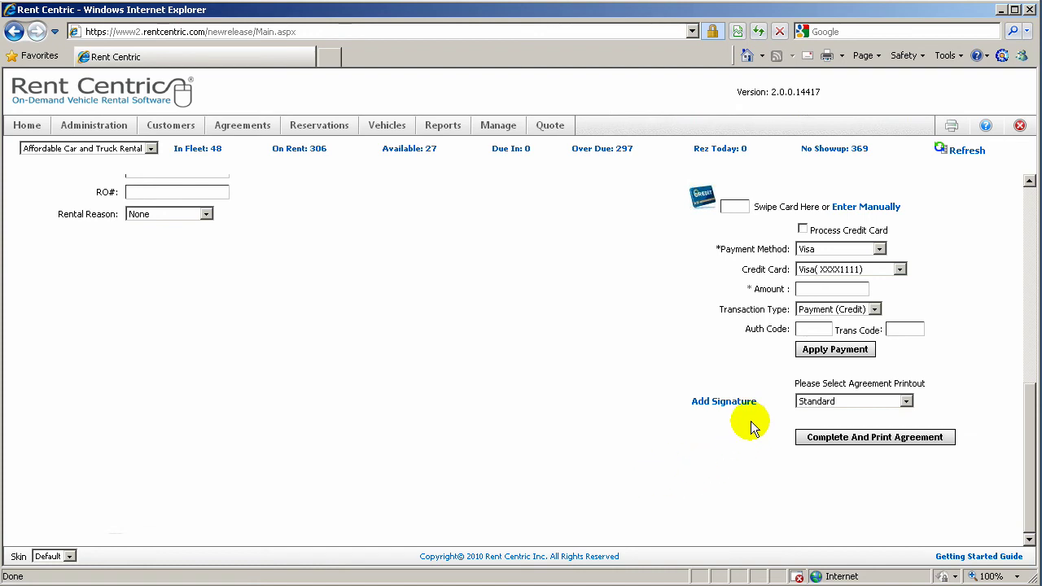
pyautogui.click(727, 403)
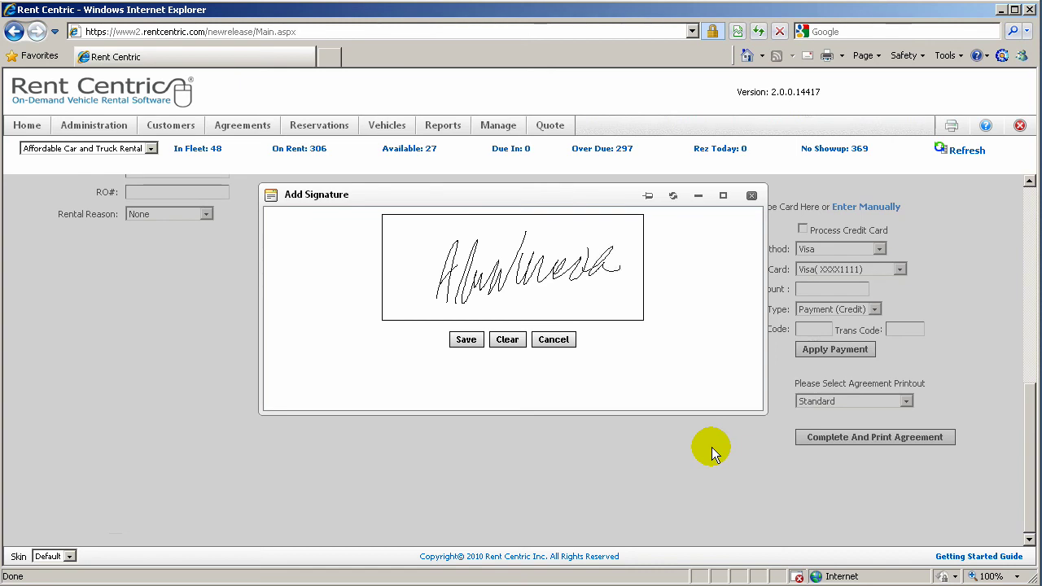
pyautogui.click(465, 338)
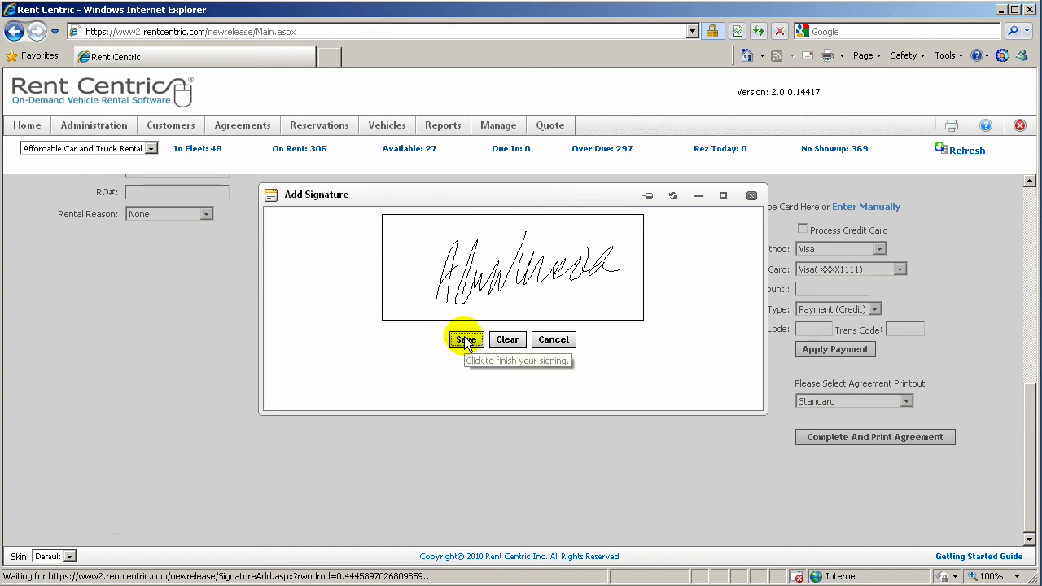
# Complete the agreement using the NewStandard printout format and review the generated signed document
pyautogui.click(815, 401)
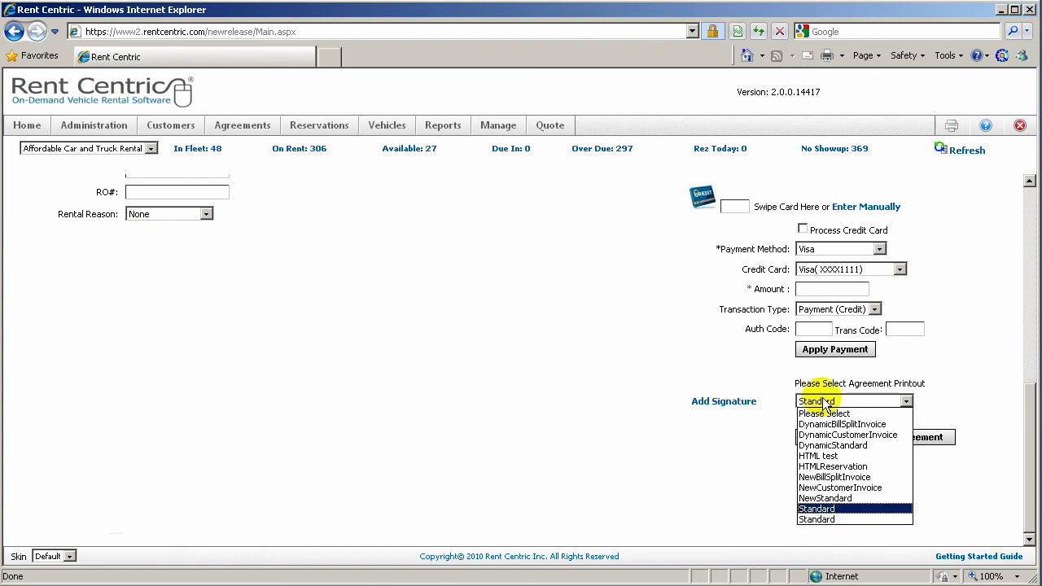
pyautogui.click(818, 498)
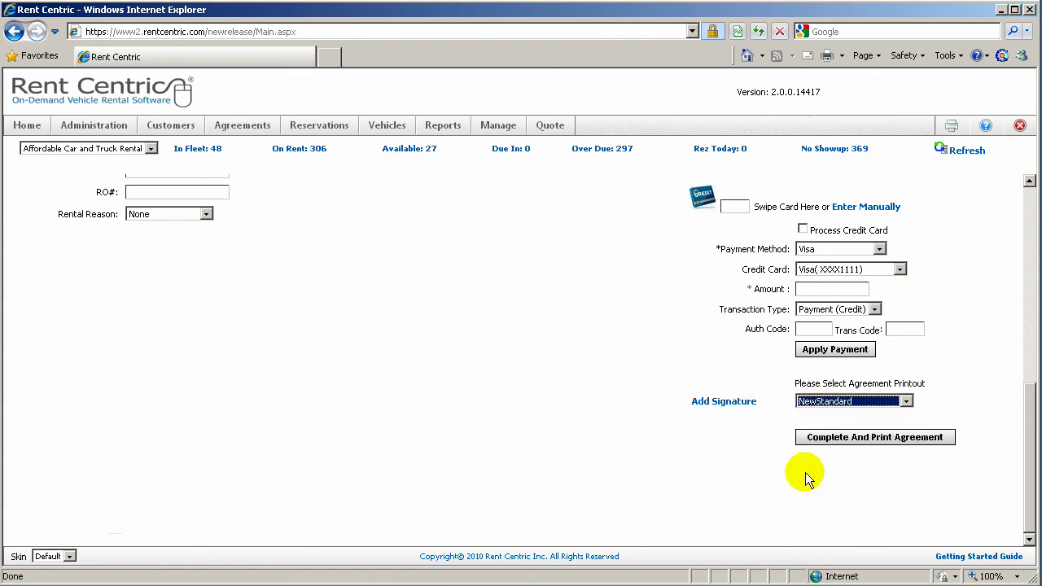
pyautogui.click(862, 439)
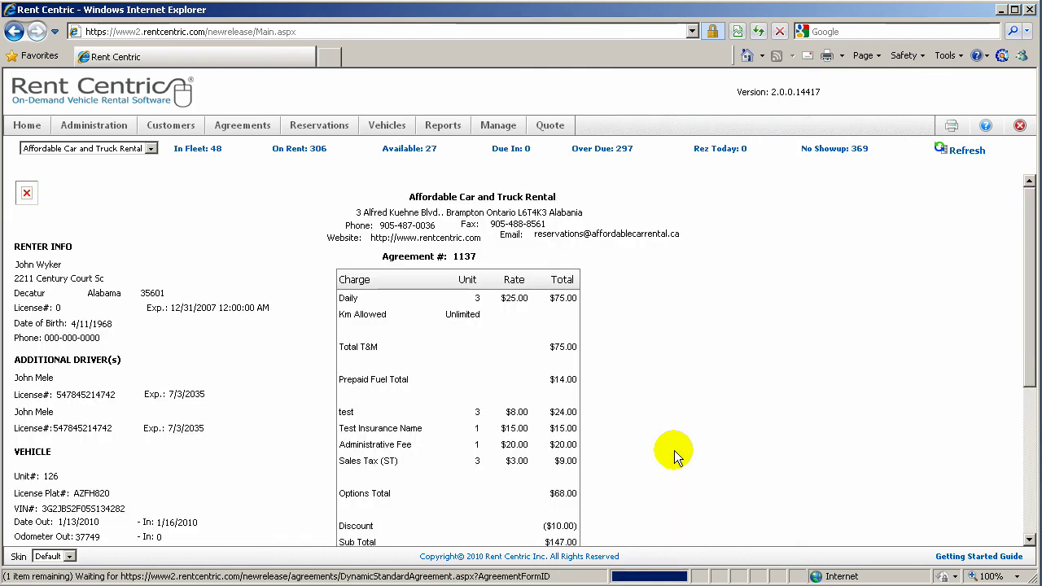
pyautogui.scroll(-3, 675, 456)
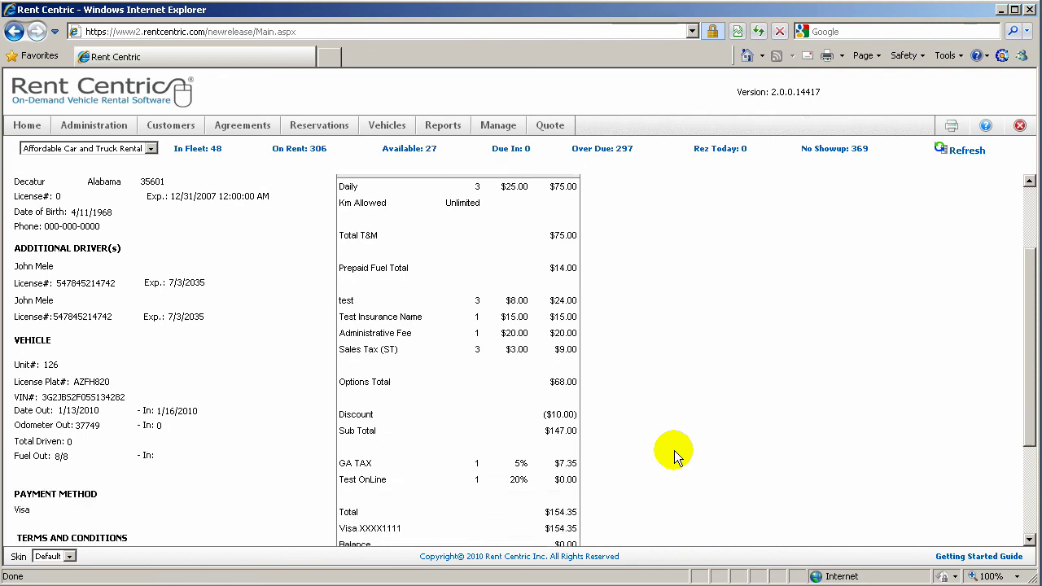
pyautogui.scroll(-1, 674, 456)
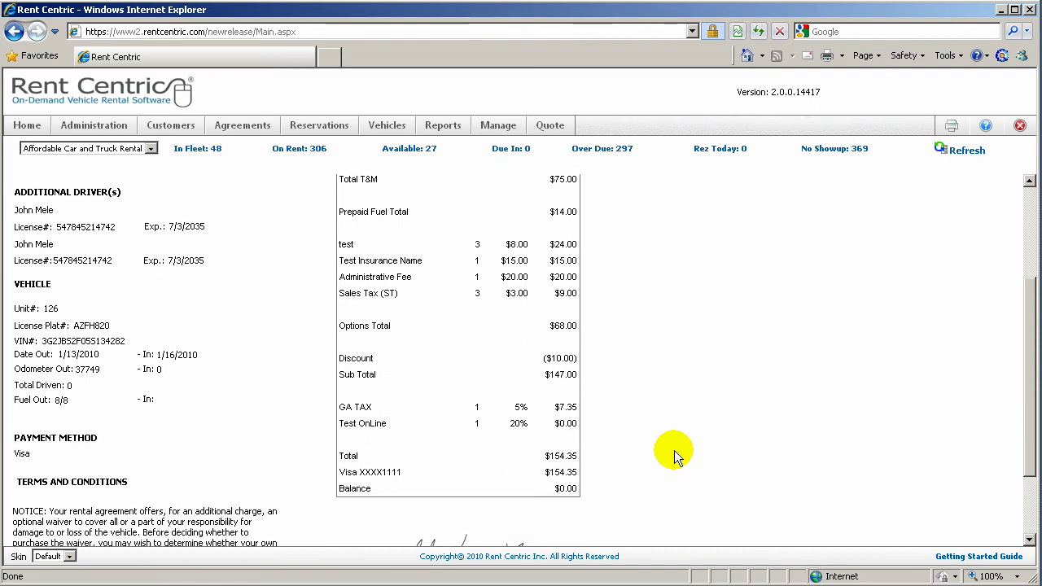
pyautogui.scroll(-2, 674, 456)
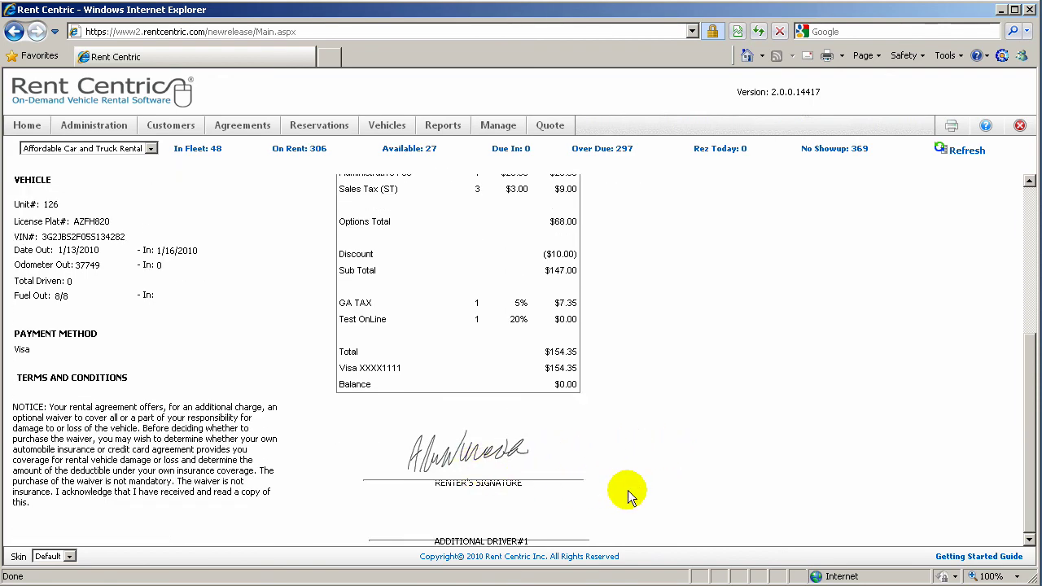
pyautogui.scroll(6, 627, 495)
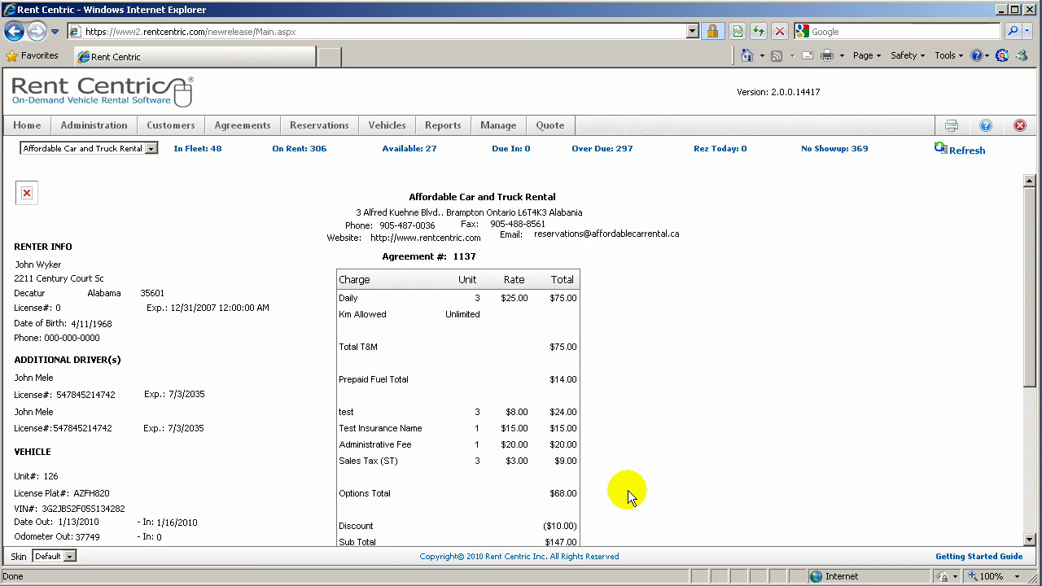
pyautogui.click(950, 126)
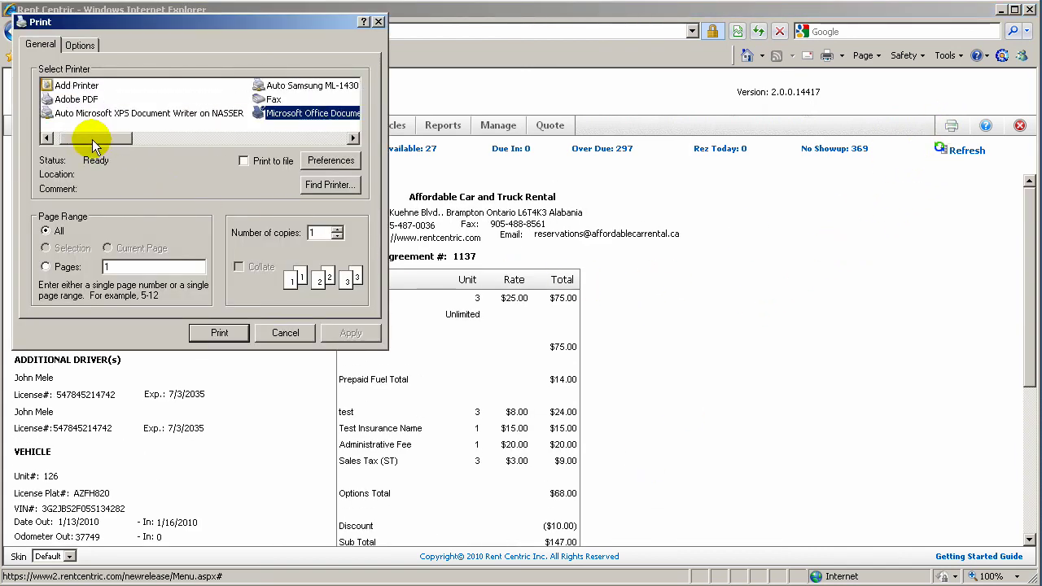
pyautogui.click(76, 98)
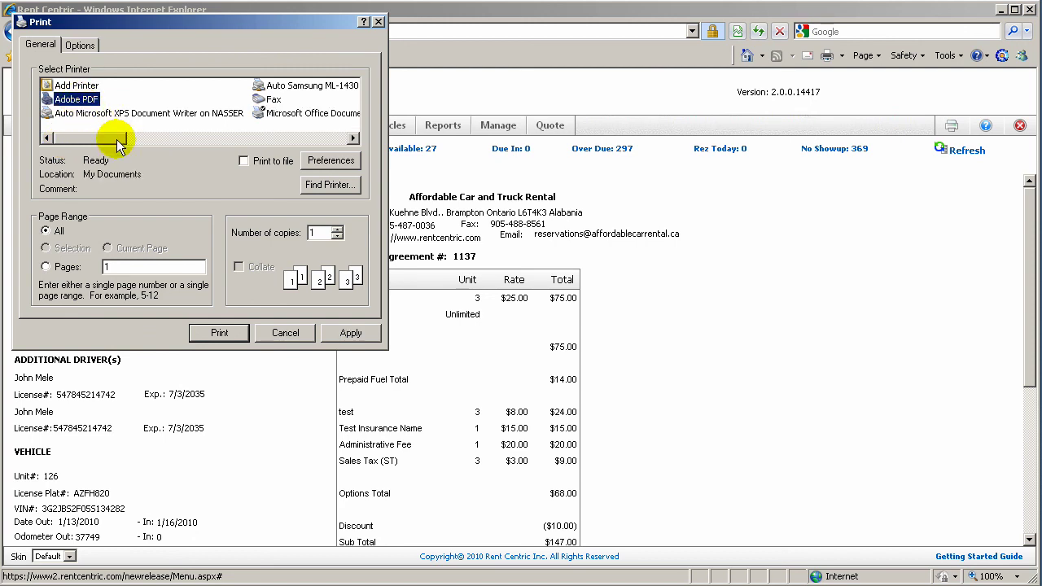
pyautogui.moveTo(105, 140); pyautogui.dragTo(163, 140)
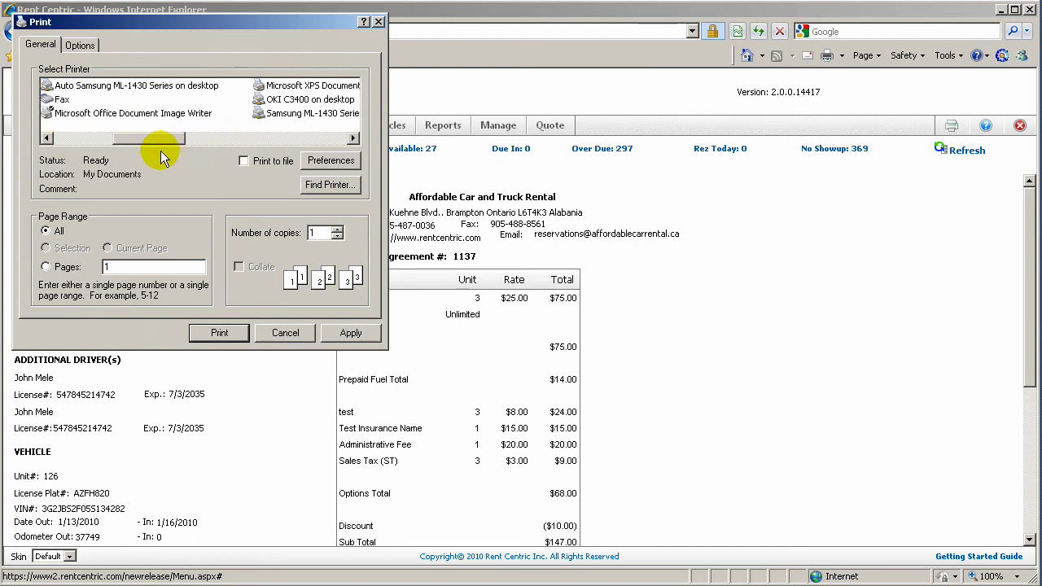
pyautogui.click(286, 332)
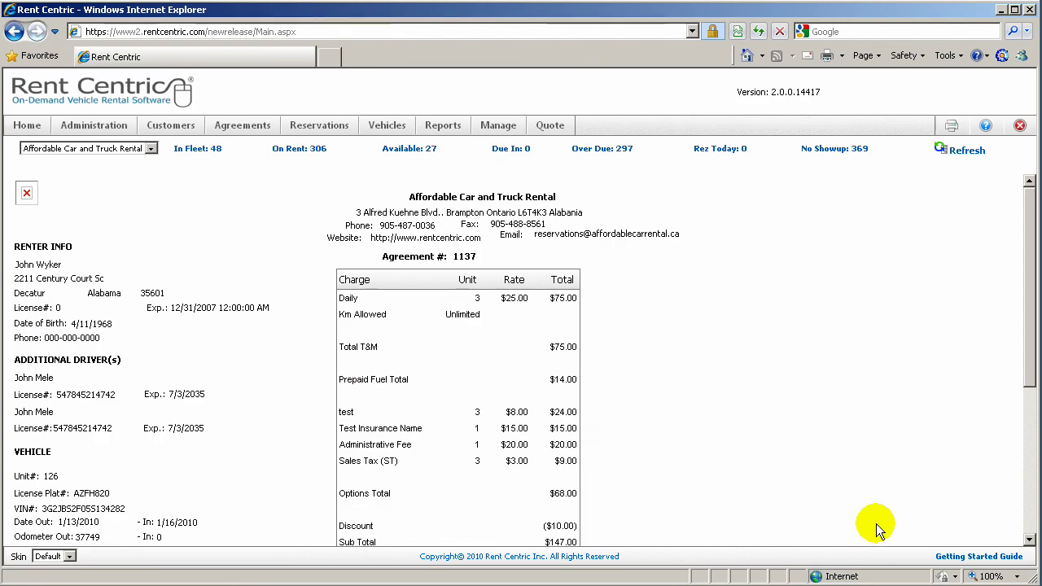